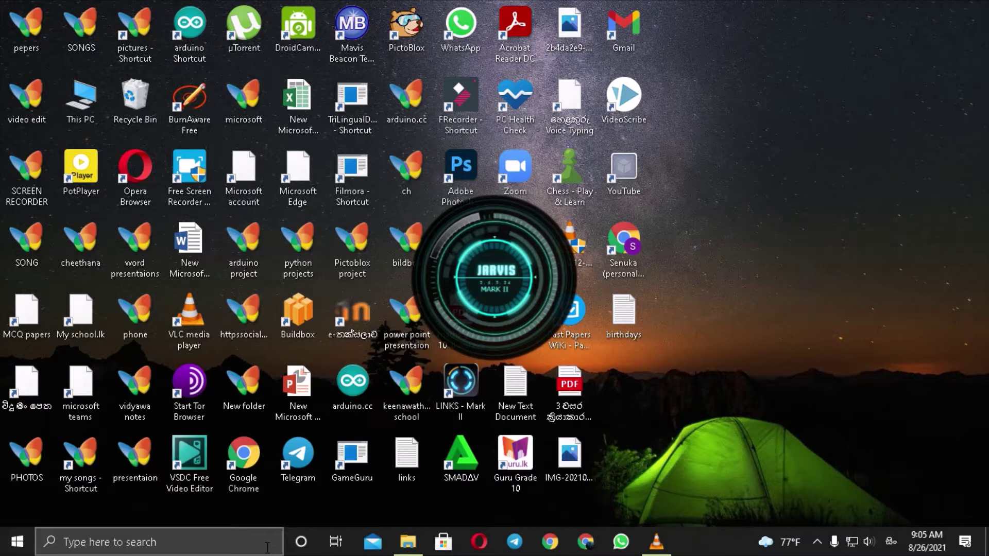
# Search Windows for "video editor", launch the Video Editor app and maximize its window.
pyautogui.click(267, 547)
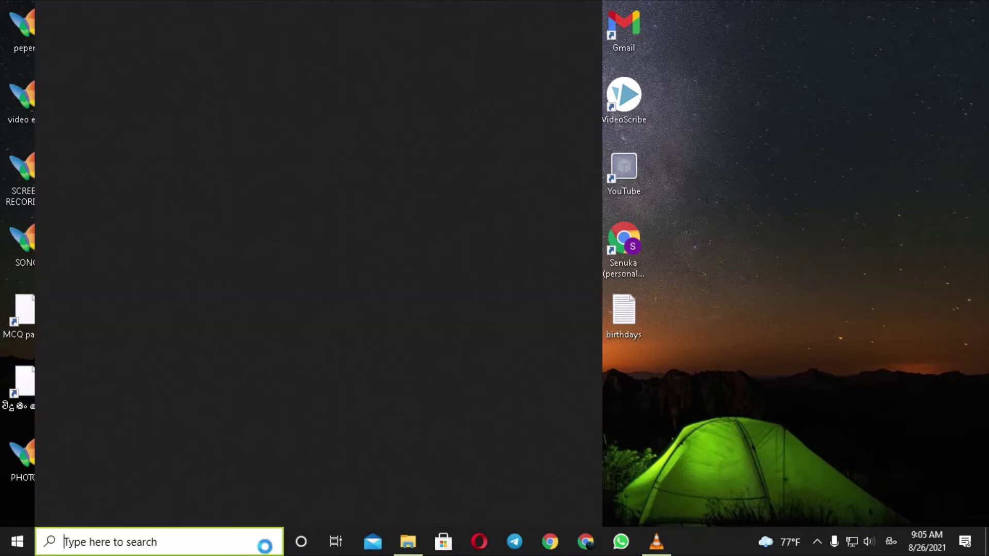
pyautogui.press('super+space')
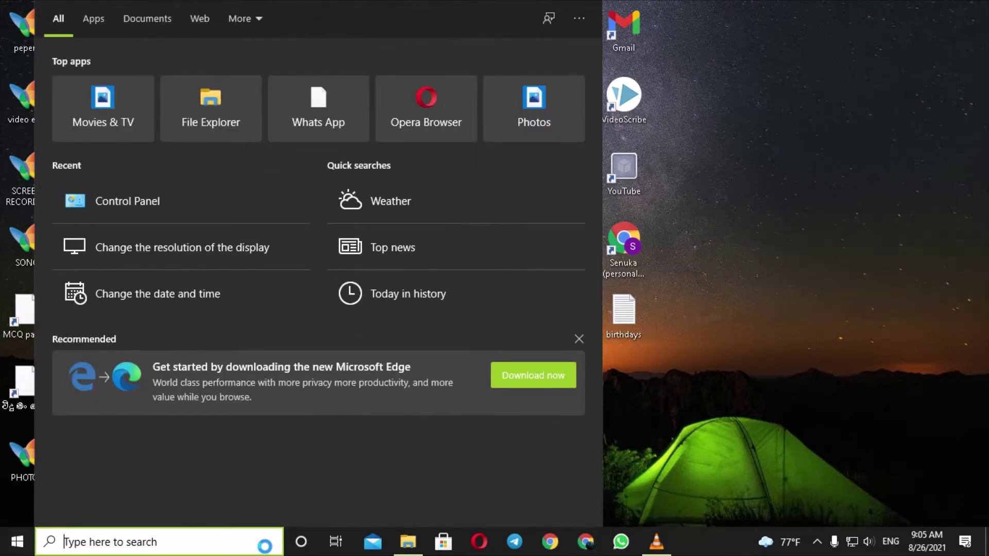
pyautogui.write('video')
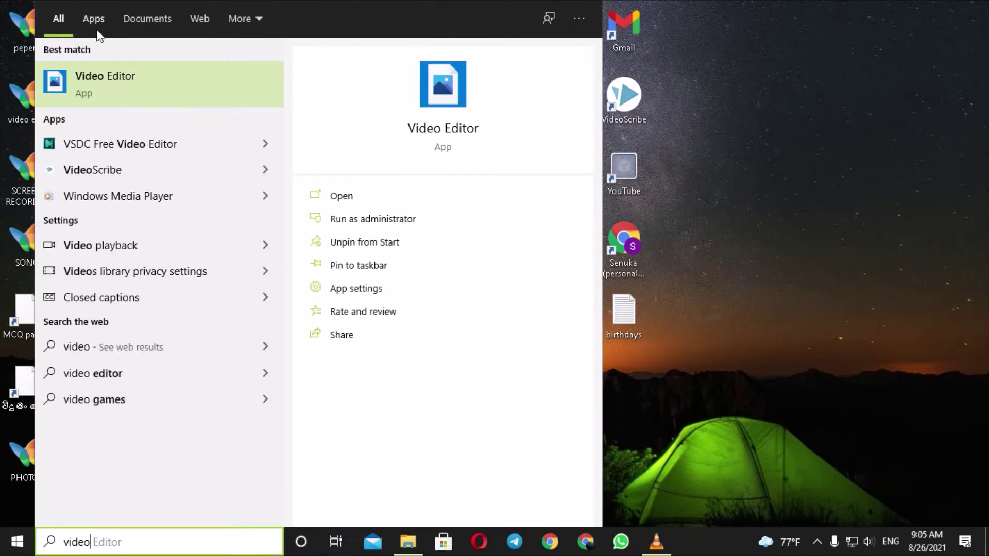
pyautogui.write(' e')
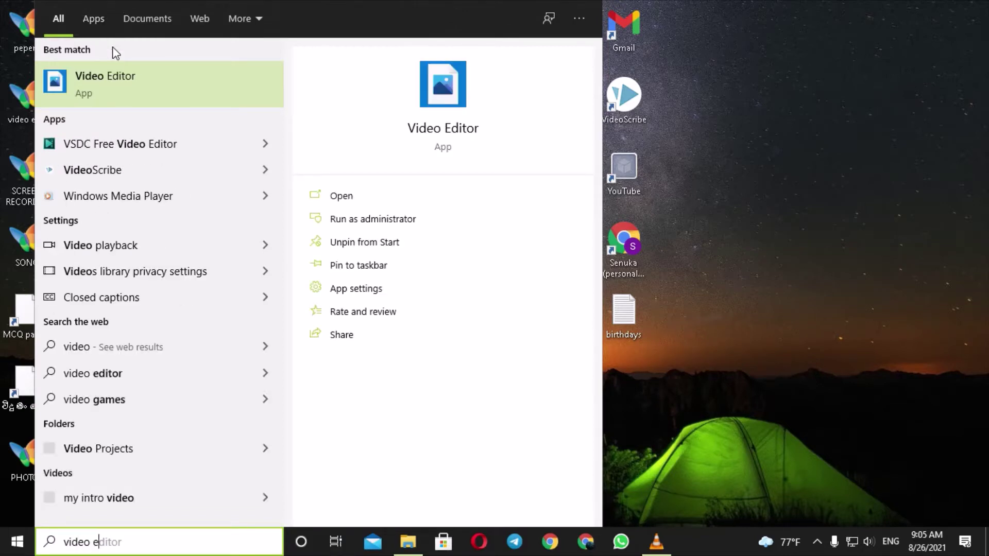
pyautogui.write('ditor')
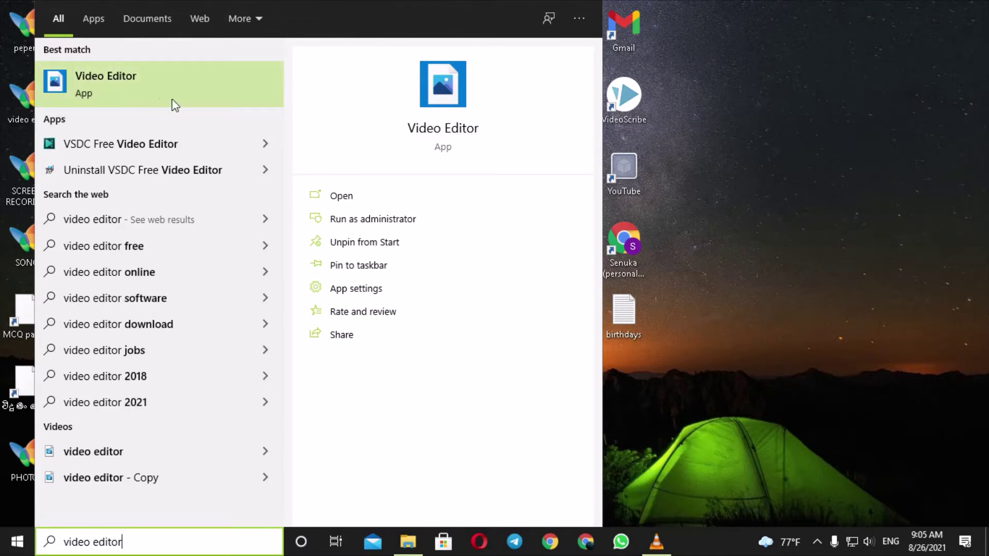
pyautogui.click(157, 88)
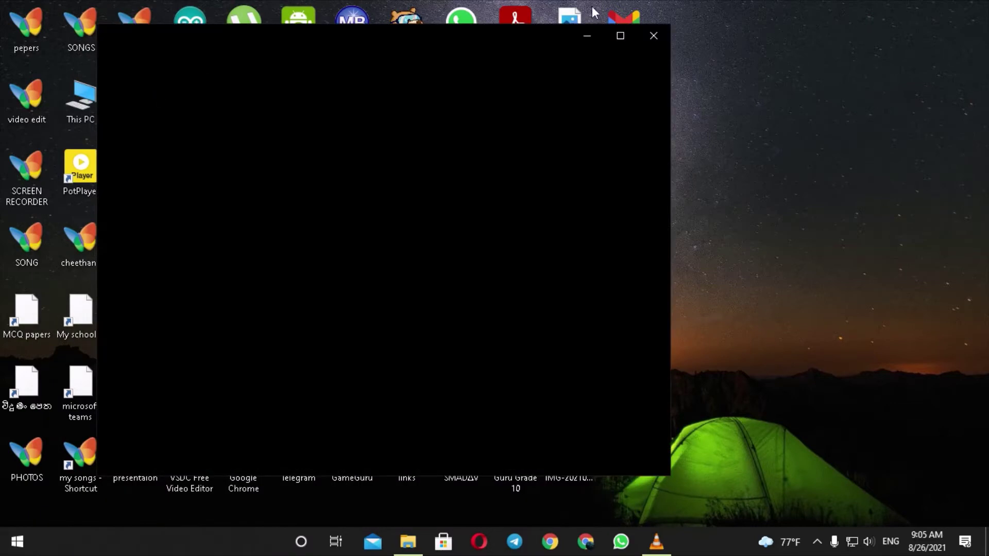
pyautogui.click(620, 36)
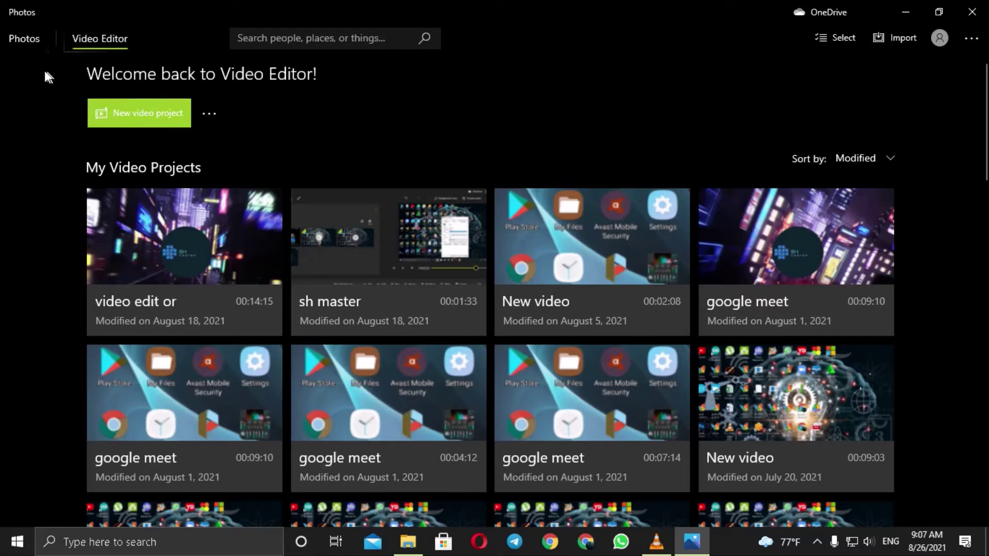
# Start a new blank video project from the photo collection and name it "sh master project".
pyautogui.click(24, 42)
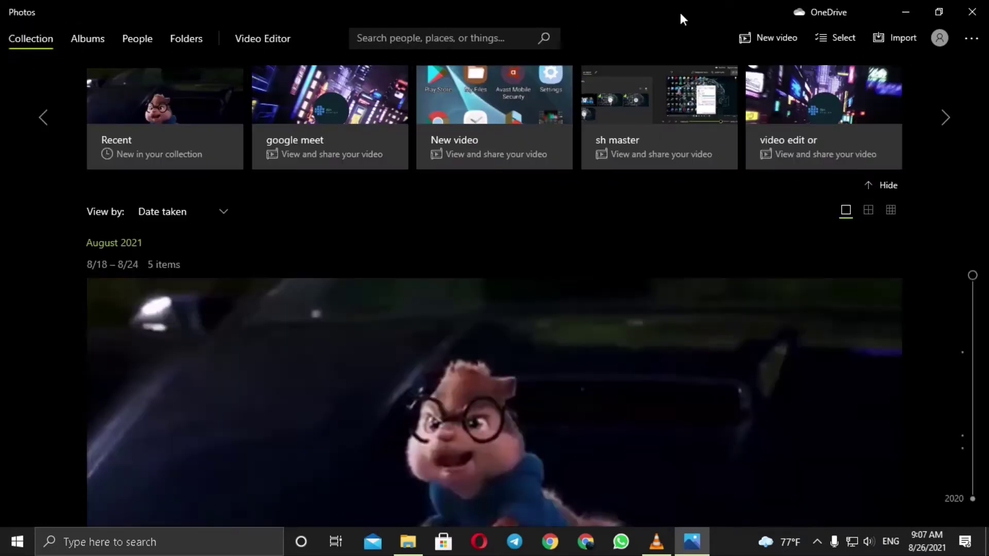
pyautogui.click(759, 35)
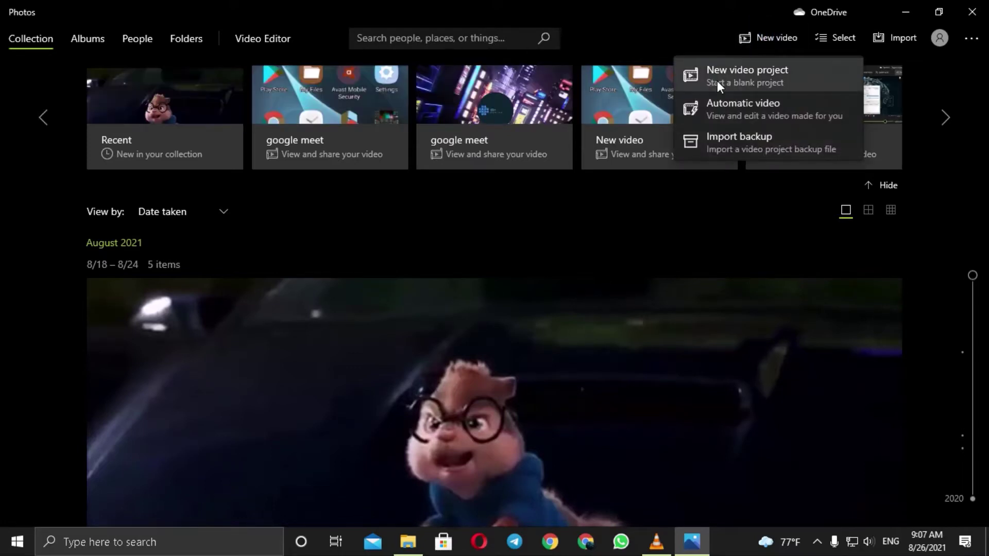
pyautogui.click(717, 80)
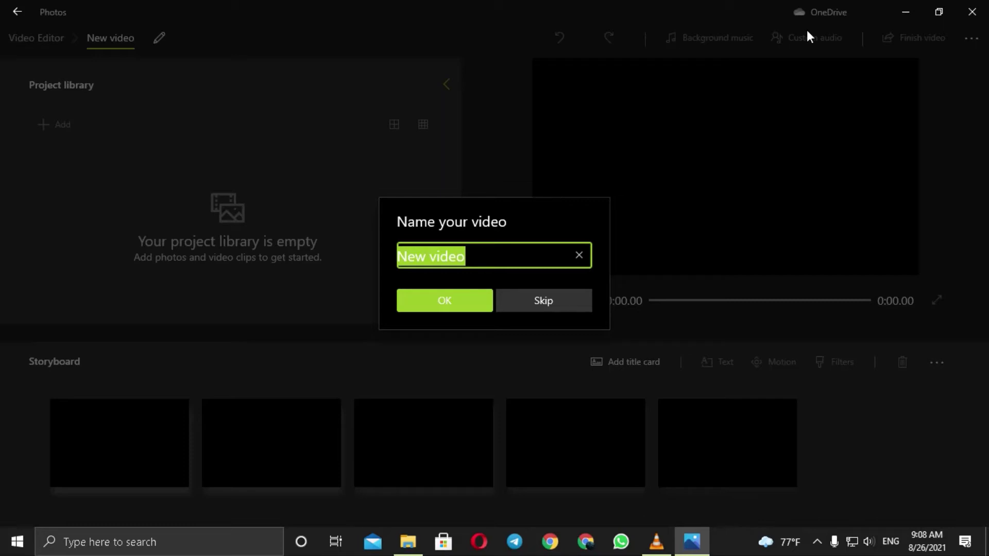
pyautogui.write('sh ')
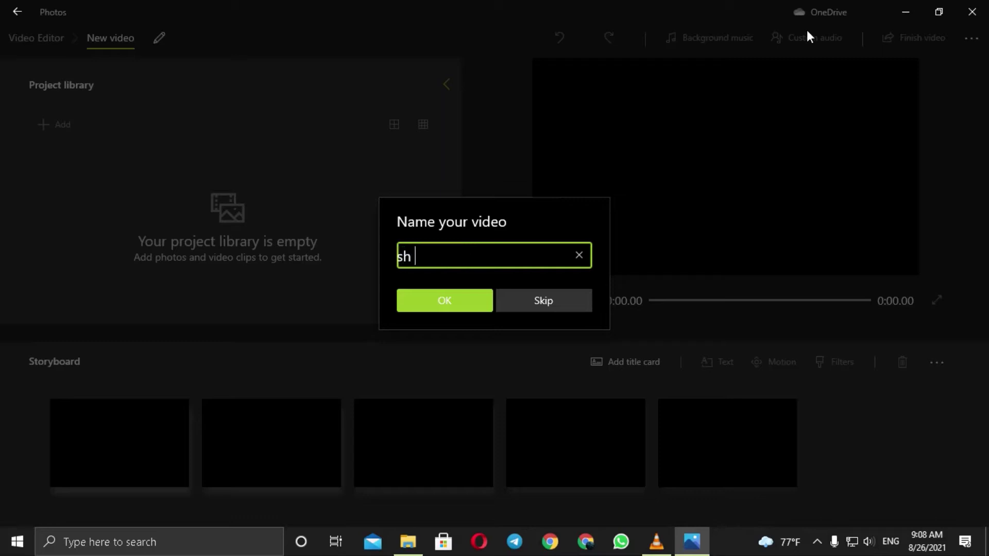
pyautogui.write('master project')
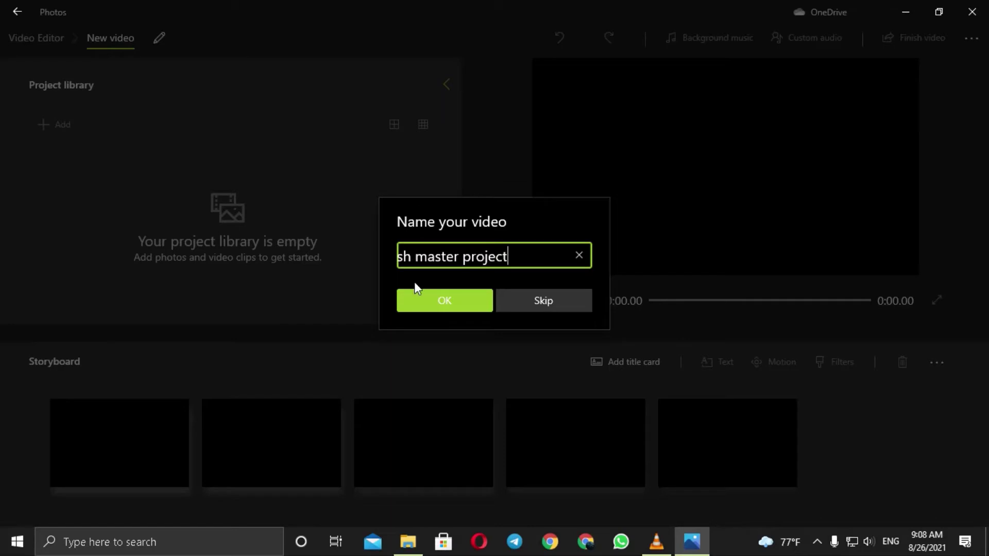
pyautogui.click(475, 300)
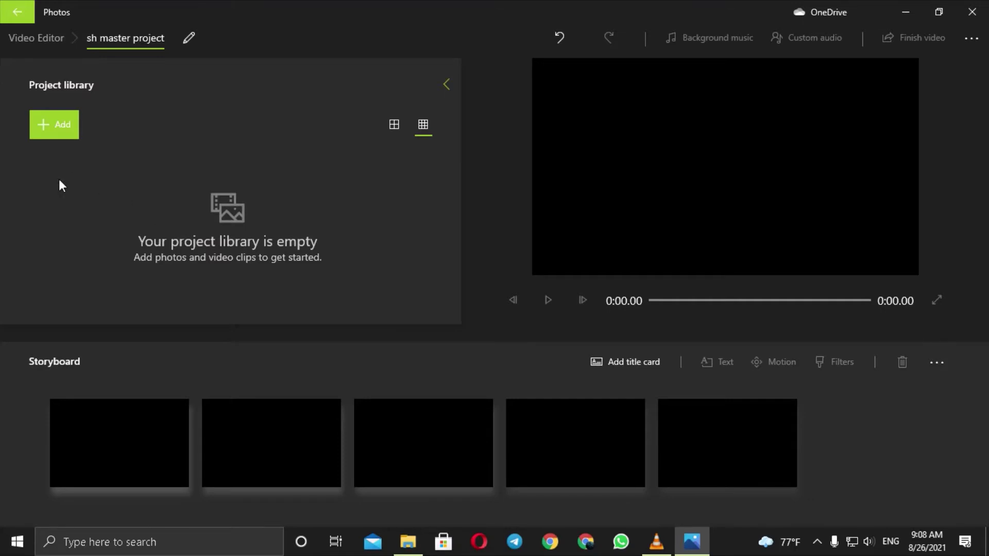
# Add videos 1., 2, 3. and 4 from the "creat zoom acount" folder in D:'s "youtube created videos" to the project library.
pyautogui.click(70, 124)
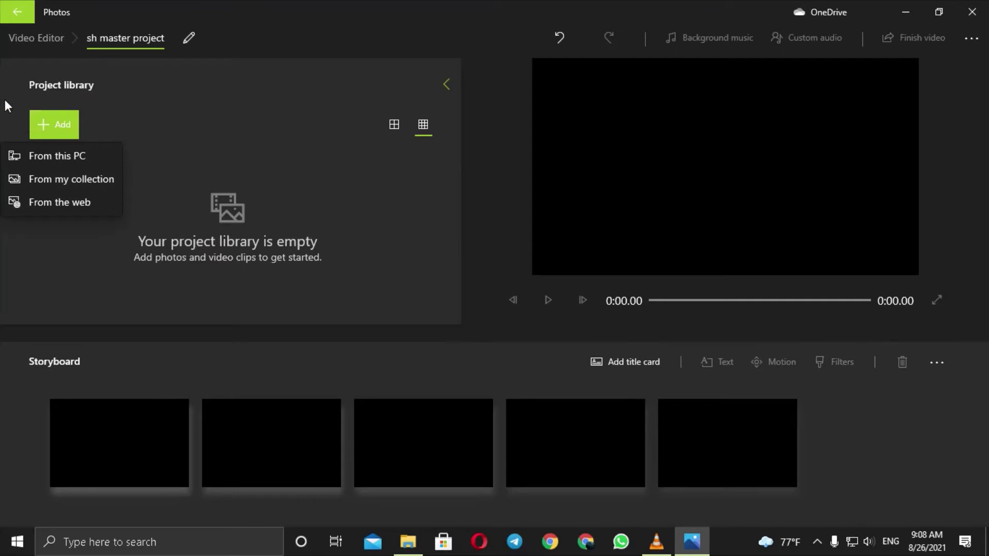
pyautogui.click(39, 158)
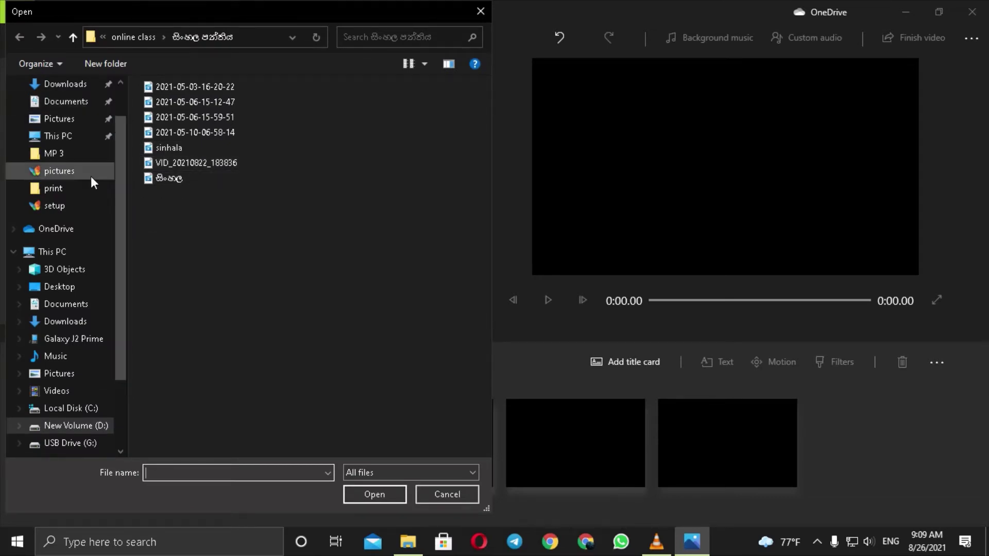
pyautogui.click(70, 428)
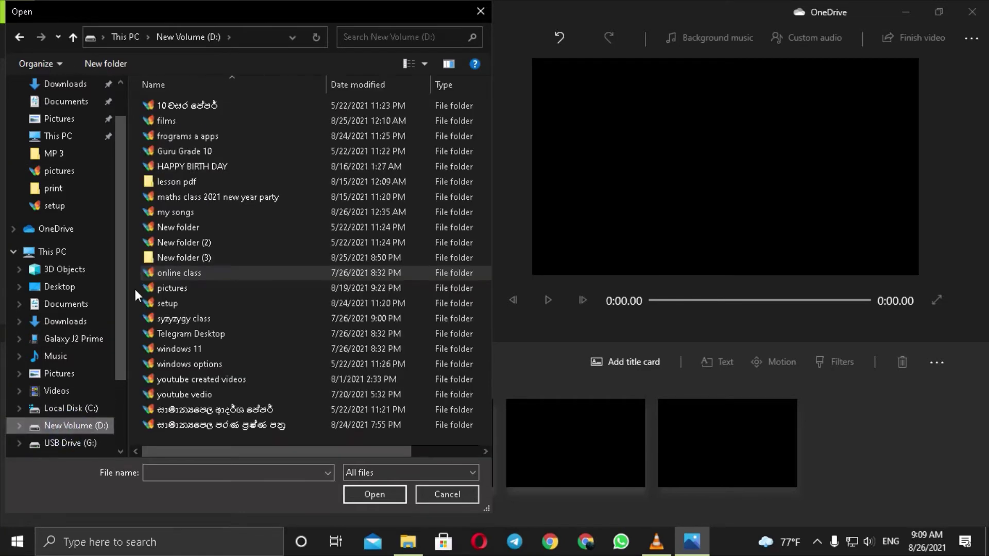
pyautogui.click(145, 279)
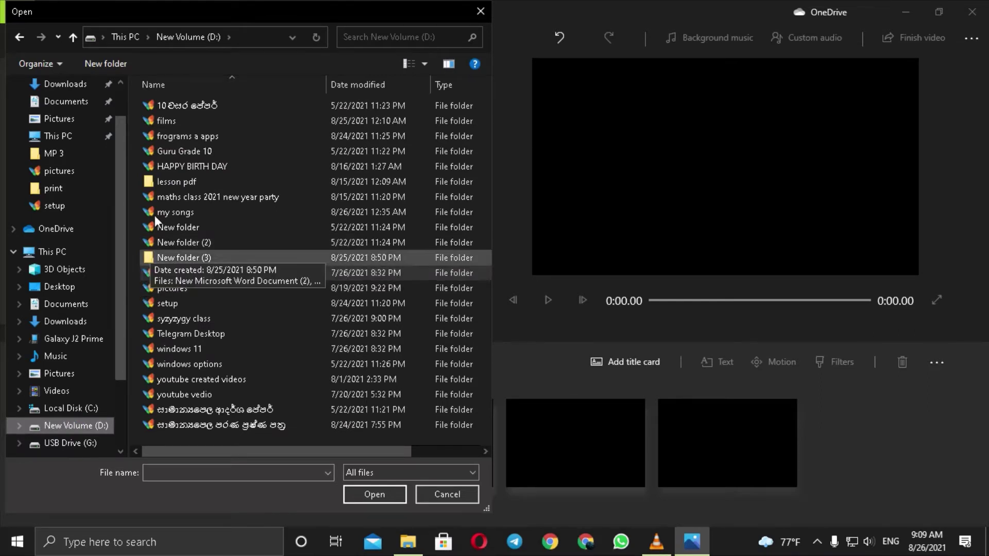
pyautogui.doubleClick(199, 379)
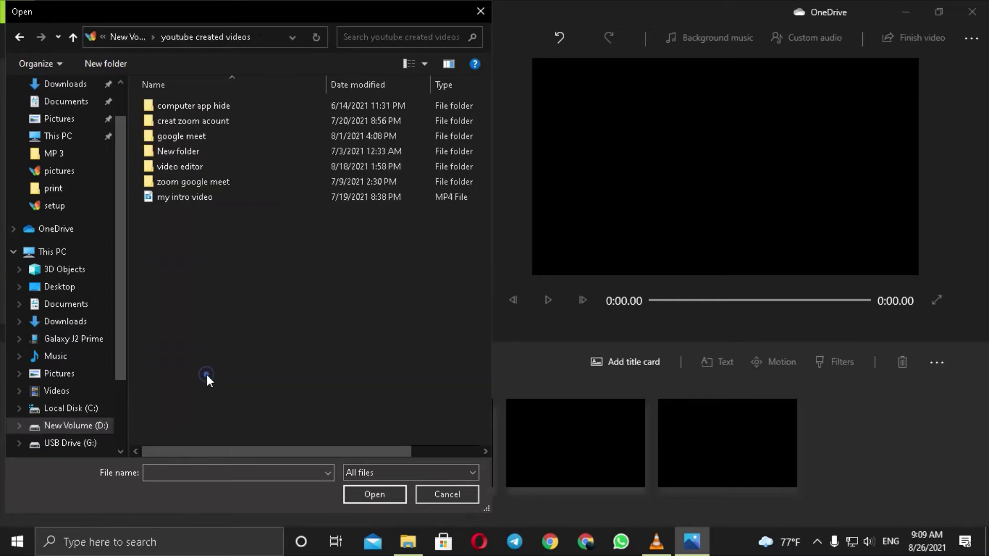
pyautogui.doubleClick(177, 125)
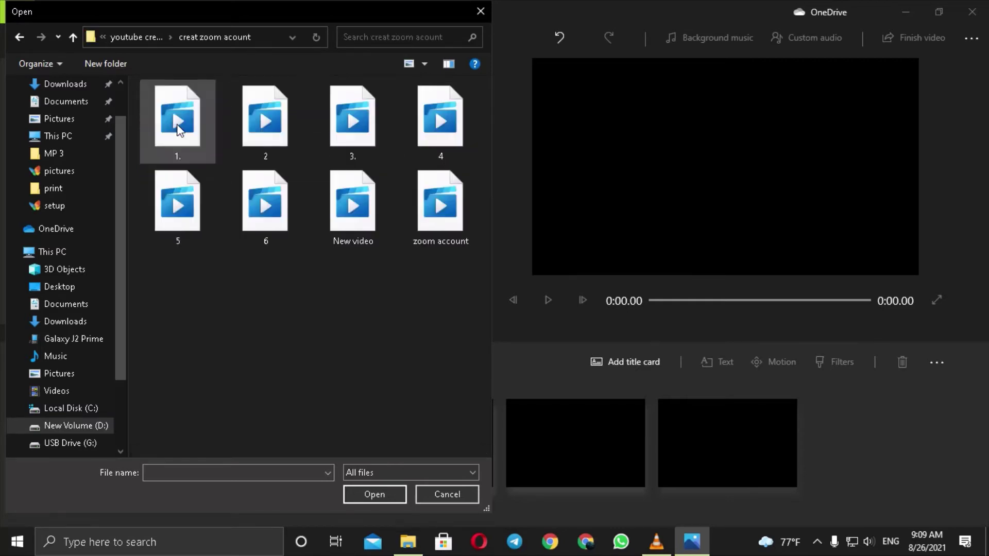
pyautogui.moveTo(138, 96); pyautogui.dragTo(429, 128)
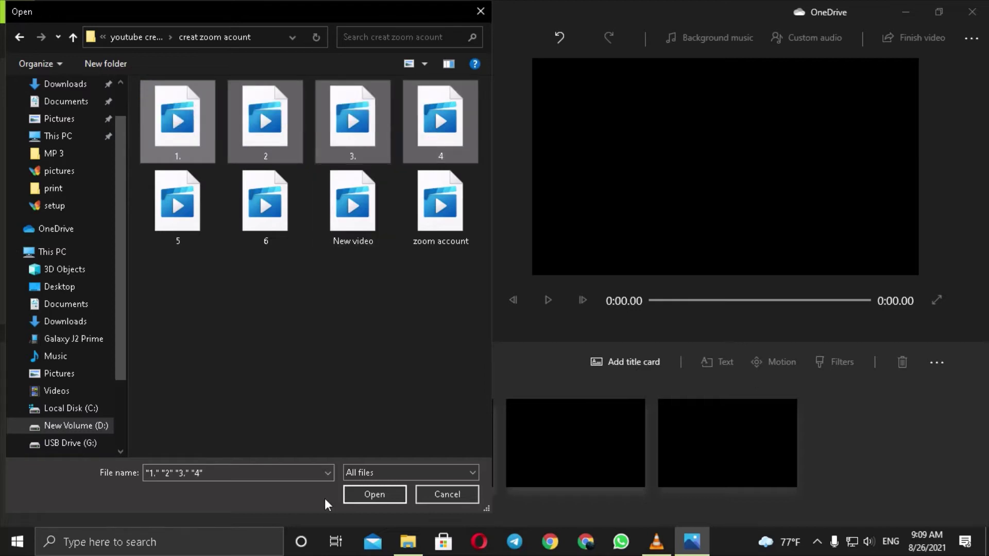
pyautogui.click(374, 494)
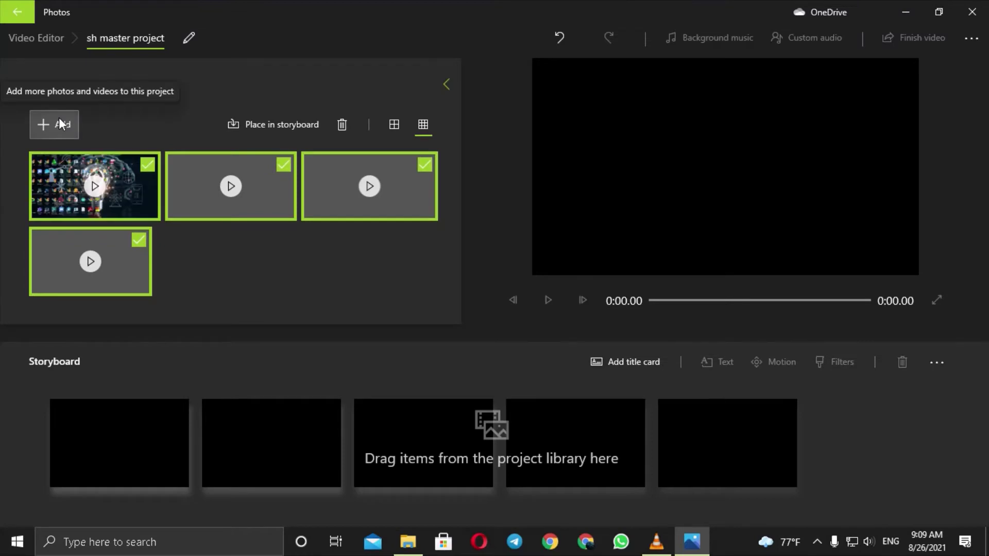
# Add the "youtube logo" image from this PC's Pictures folder to the project library.
pyautogui.click(61, 123)
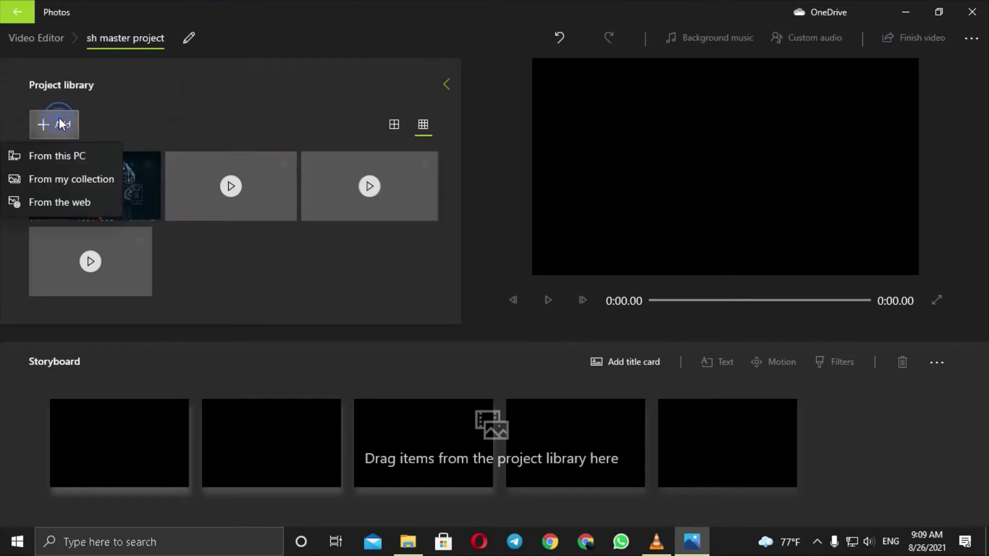
pyautogui.click(41, 155)
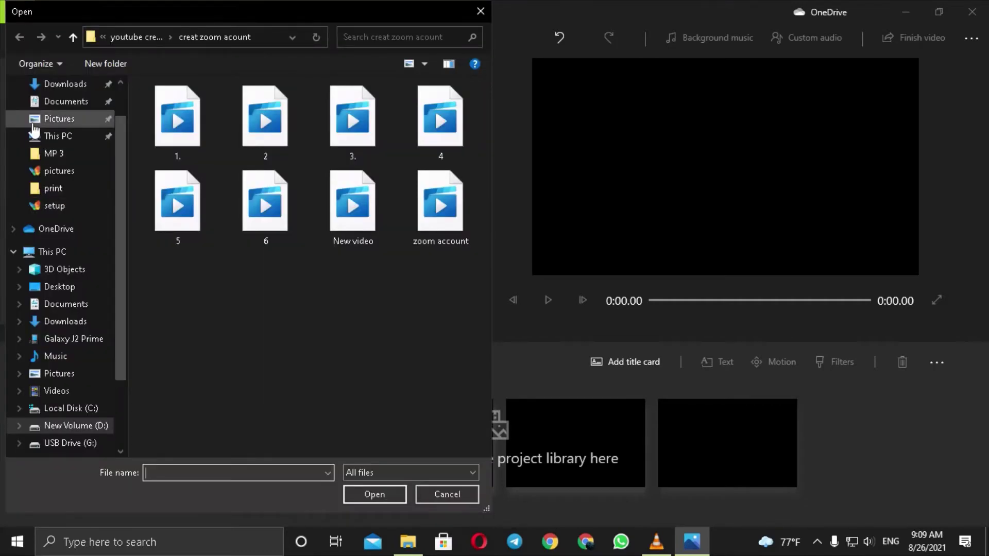
pyautogui.click(72, 124)
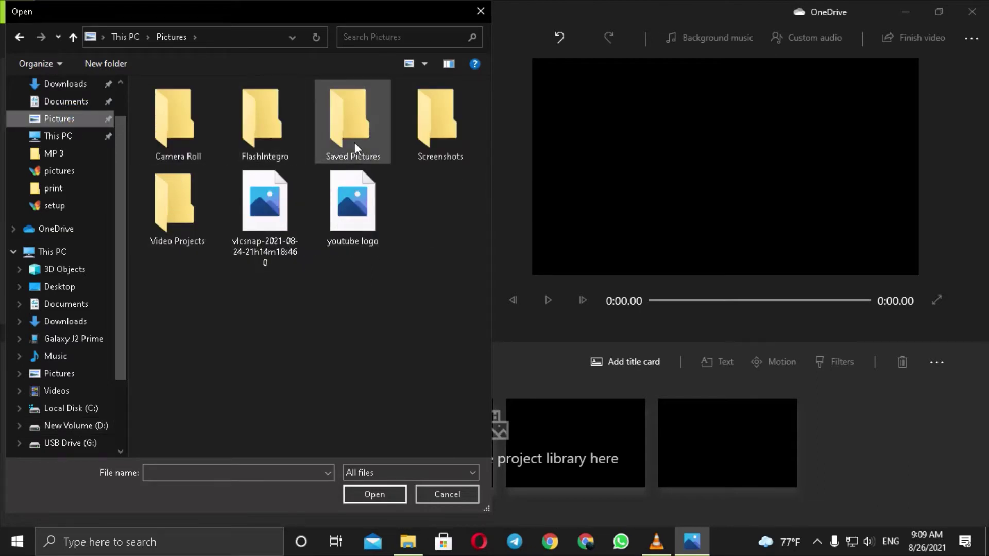
pyautogui.doubleClick(417, 138)
pyautogui.scroll(-20, 250, 193)
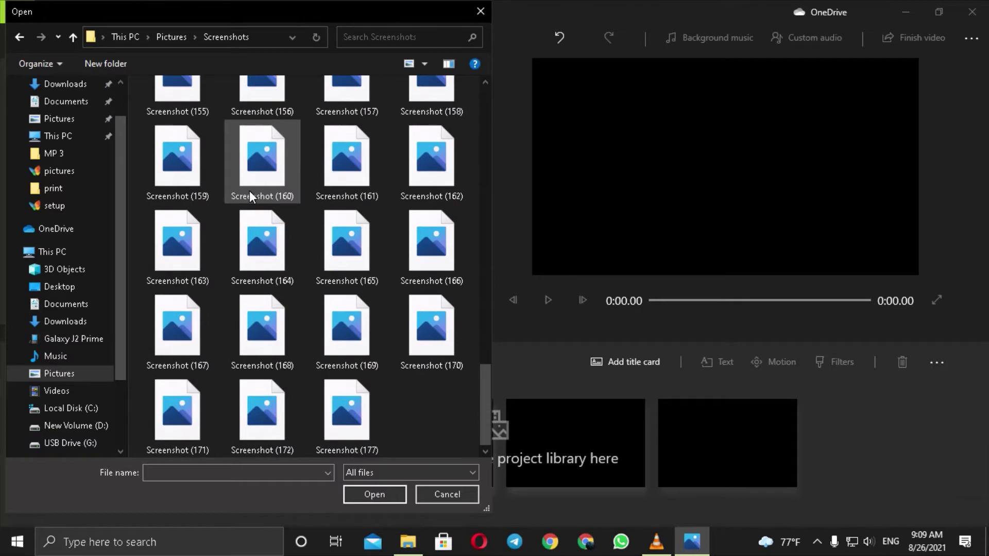
pyautogui.click(59, 170)
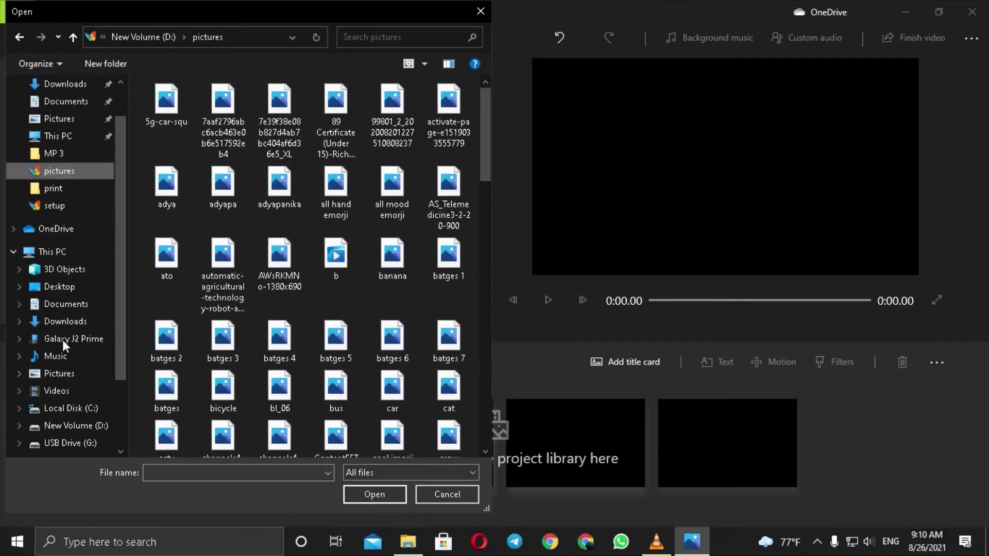
pyautogui.click(59, 373)
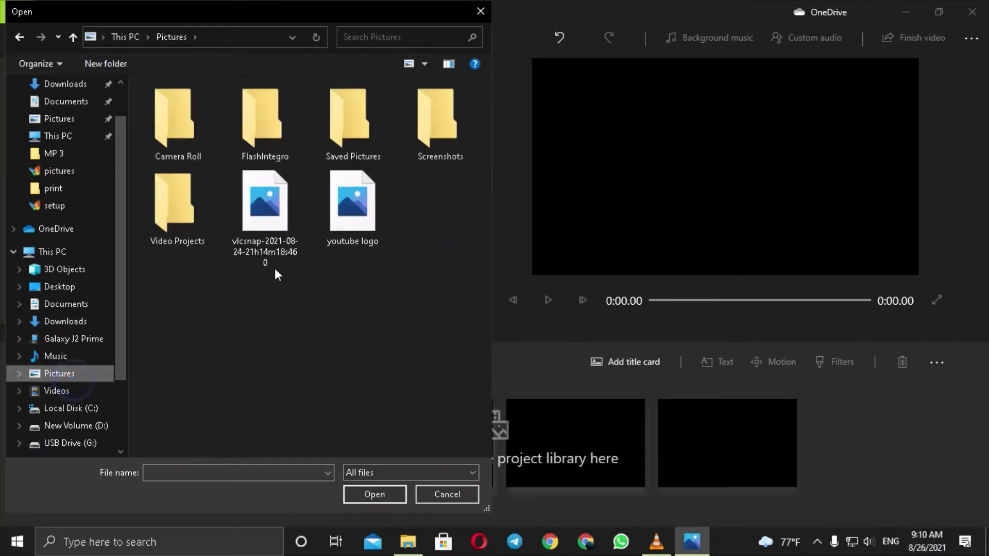
pyautogui.click(358, 219)
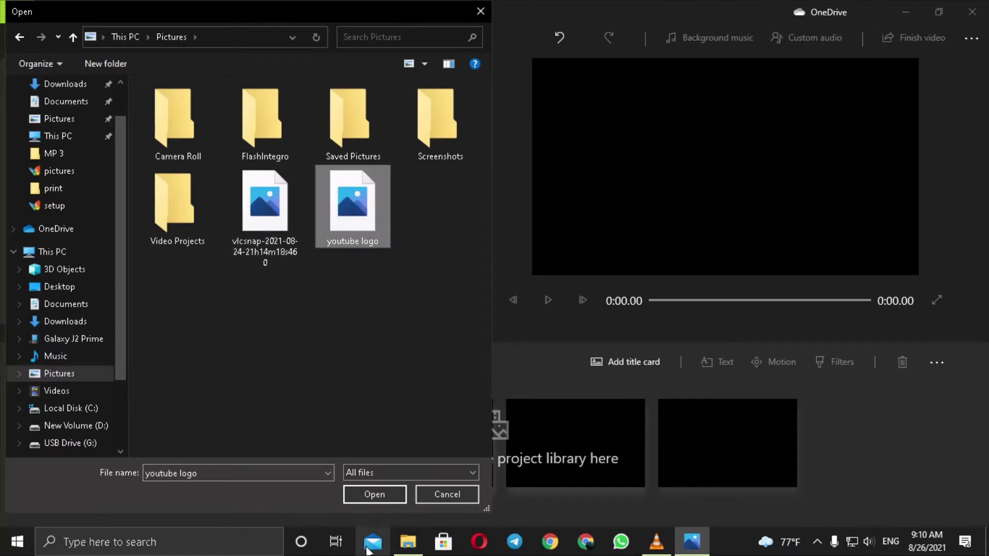
pyautogui.click(379, 490)
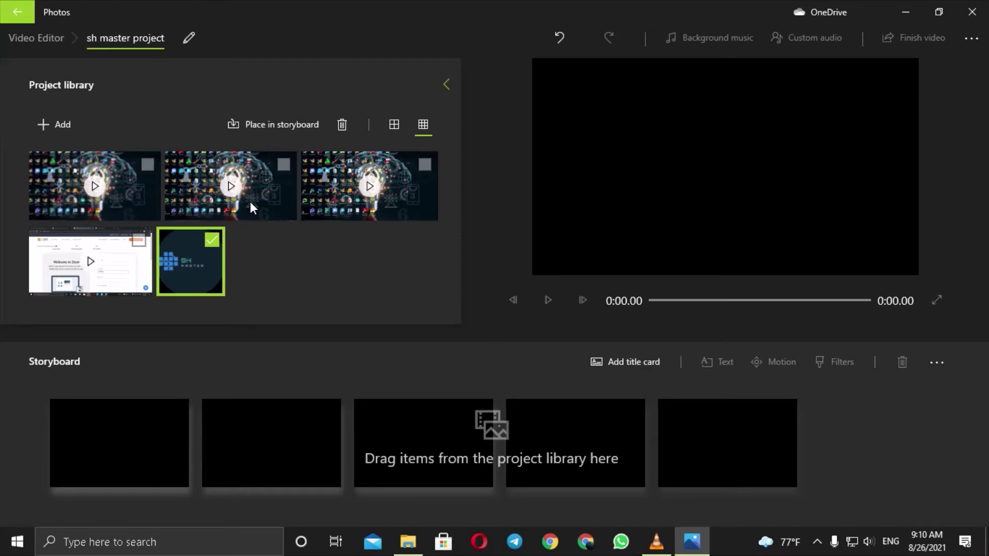
# Select all four video clips and the logo image in the project library and place them in the storyboard.
pyautogui.click(314, 276)
pyautogui.moveTo(62, 193); pyautogui.dragTo(140, 203)
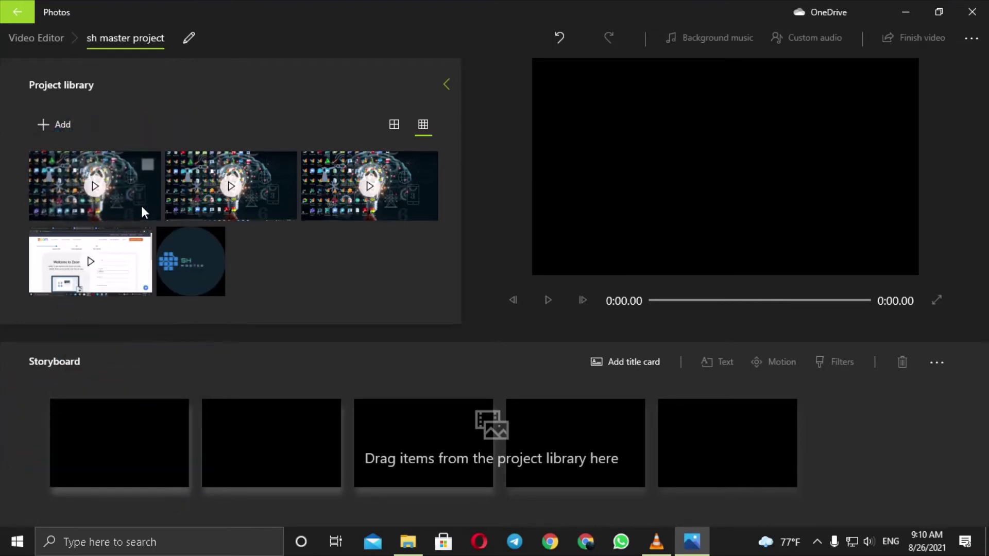
pyautogui.click(149, 164)
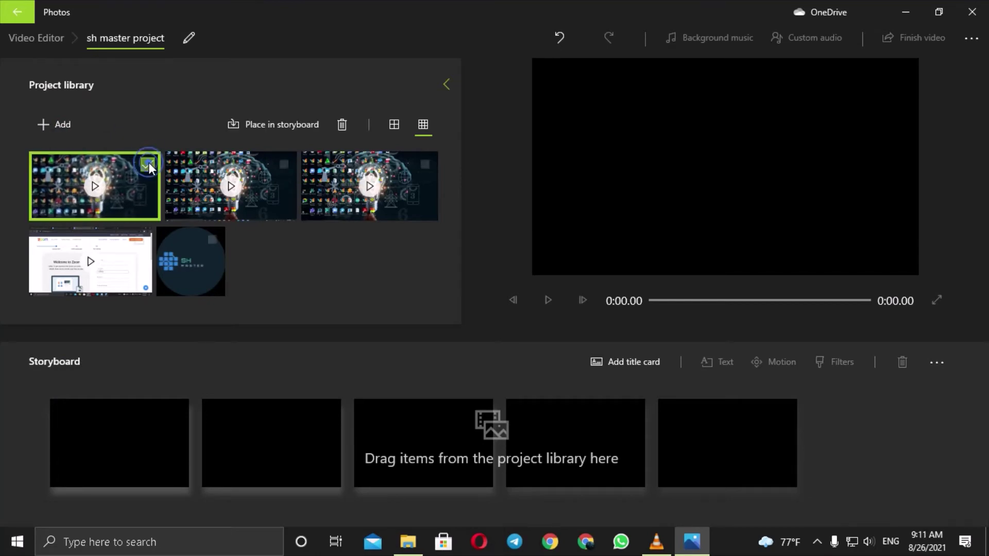
pyautogui.click(283, 163)
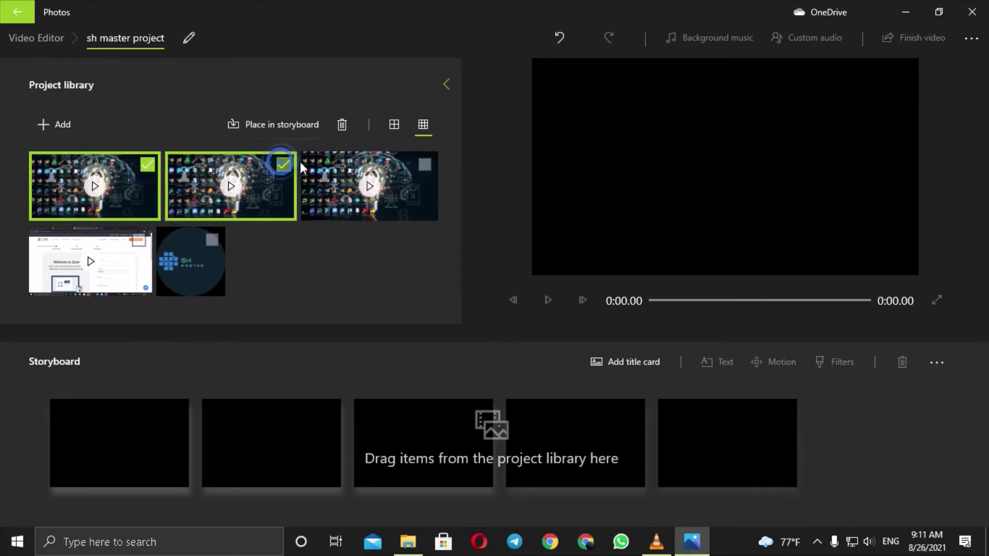
pyautogui.click(425, 165)
pyautogui.click(139, 241)
pyautogui.click(212, 240)
pyautogui.moveTo(109, 295); pyautogui.dragTo(141, 471)
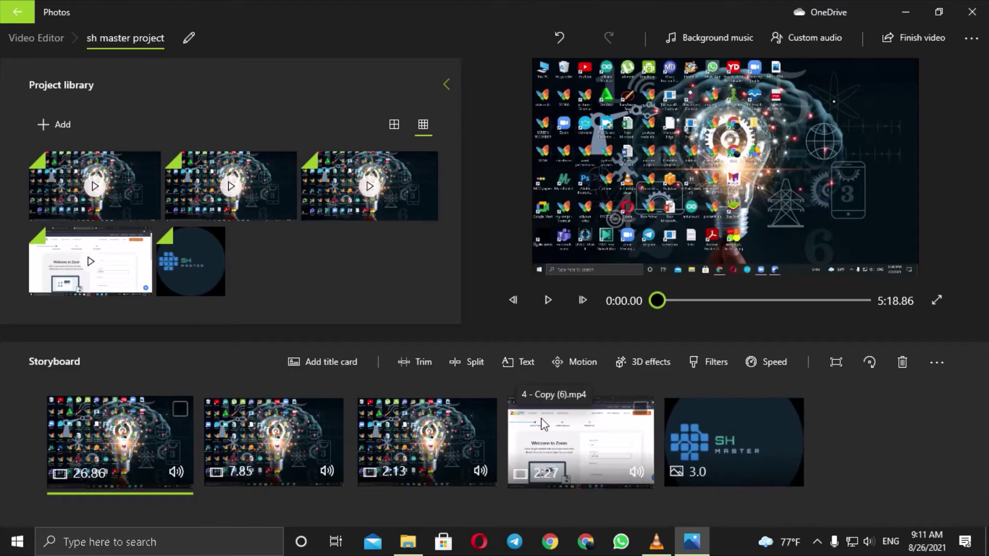
# Add a title card at the beginning of the storyboard.
pyautogui.click(317, 363)
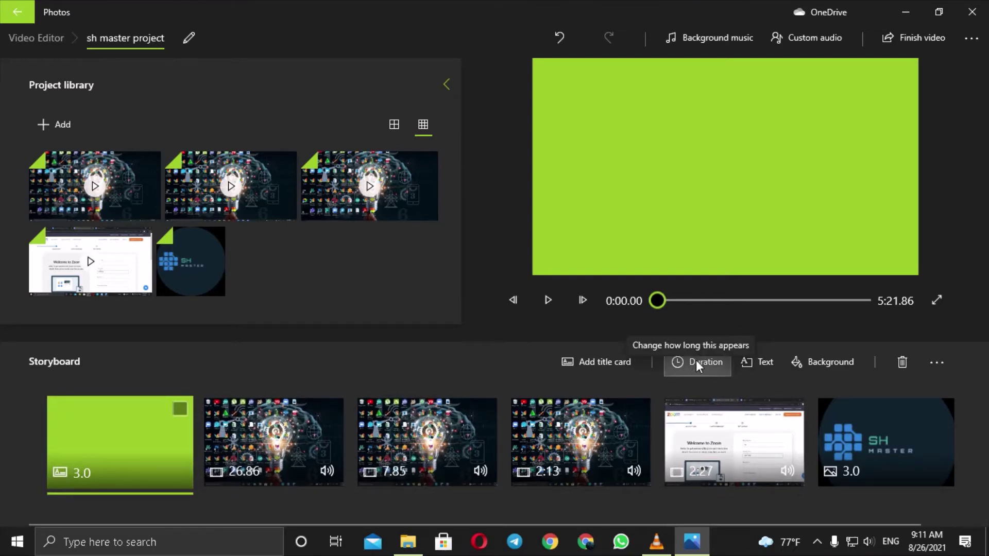
pyautogui.click(746, 355)
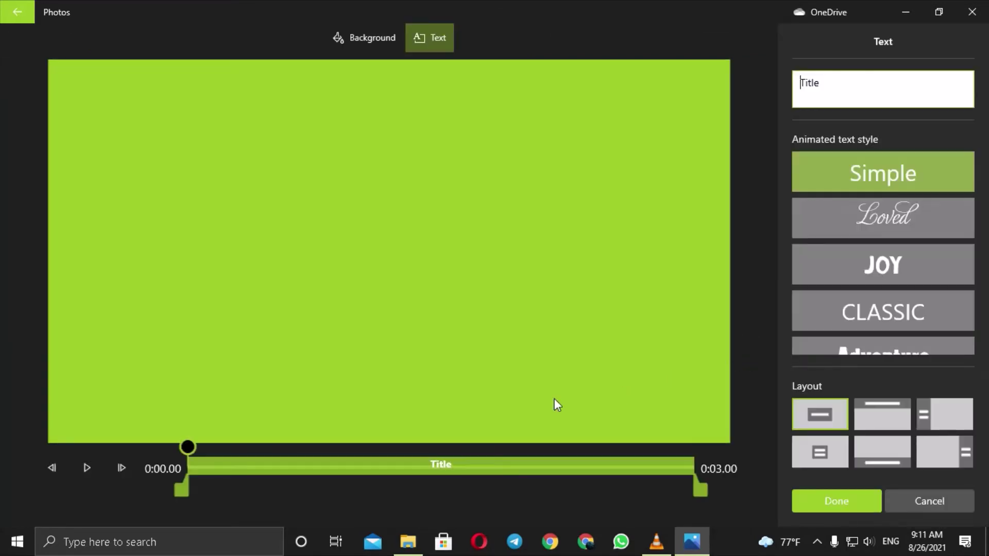
pyautogui.click(822, 238)
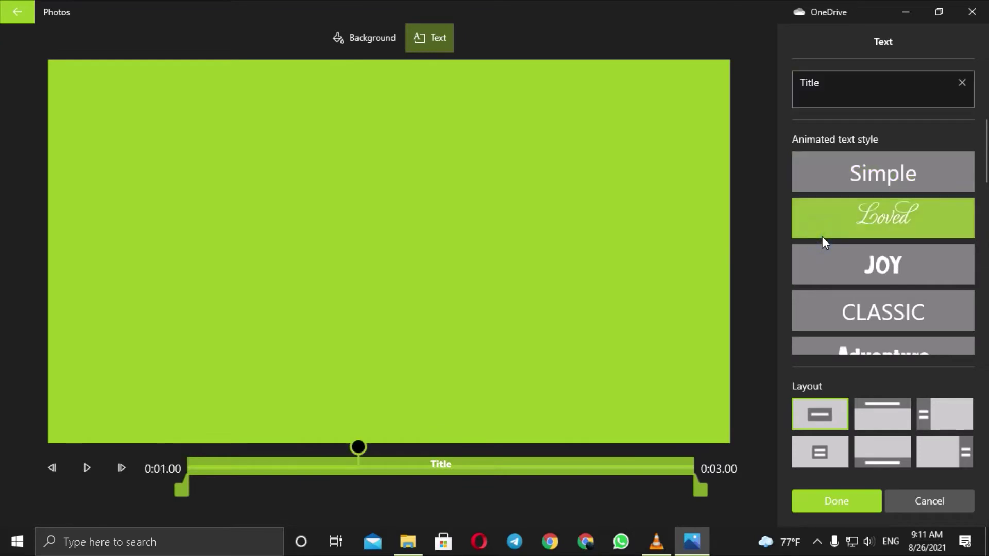
pyautogui.click(809, 264)
pyautogui.click(827, 305)
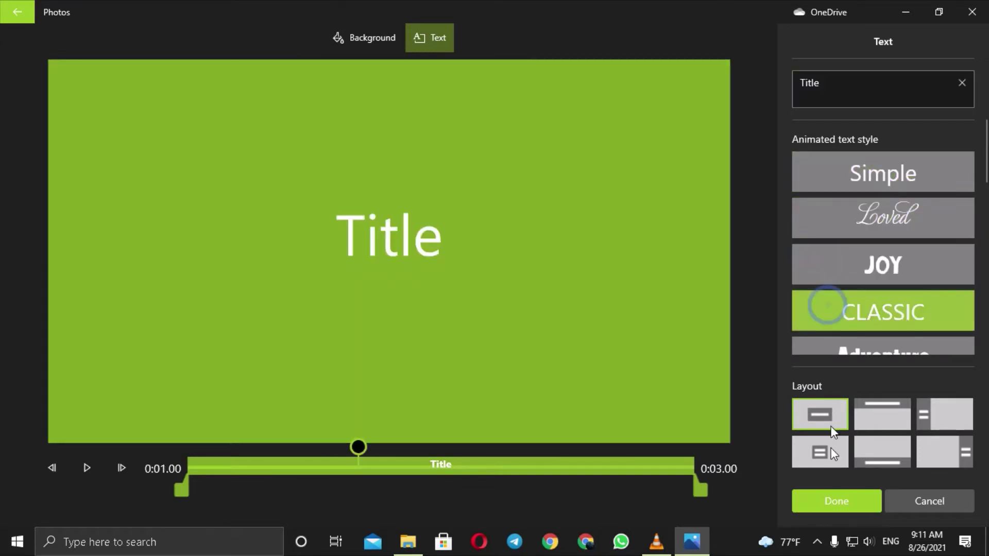
pyautogui.click(826, 455)
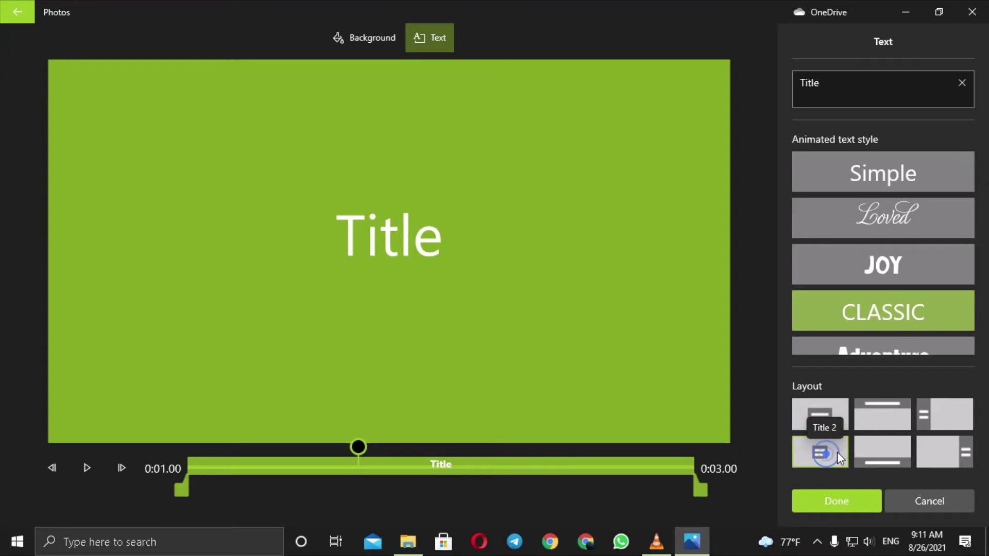
pyautogui.click(887, 444)
pyautogui.click(885, 406)
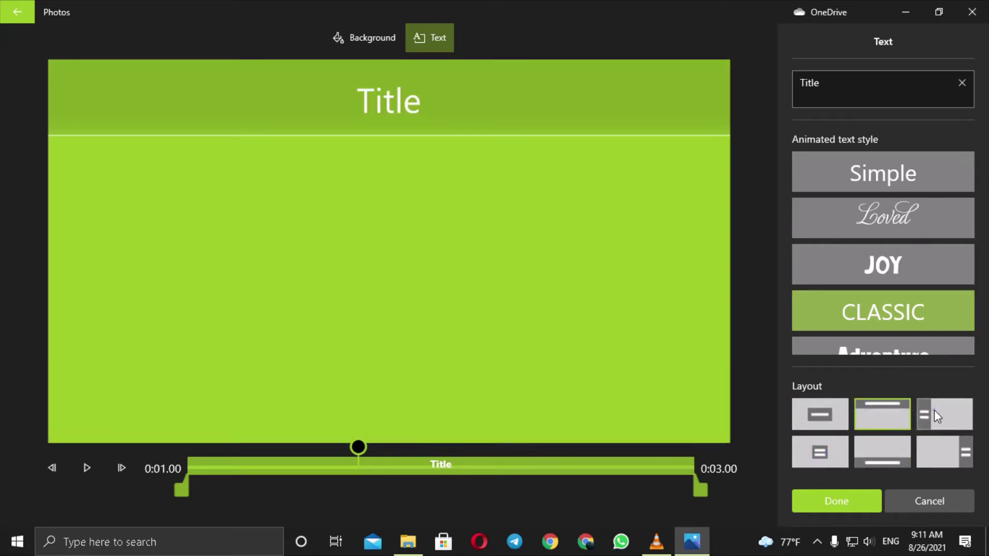
pyautogui.click(930, 420)
pyautogui.click(928, 449)
pyautogui.click(912, 502)
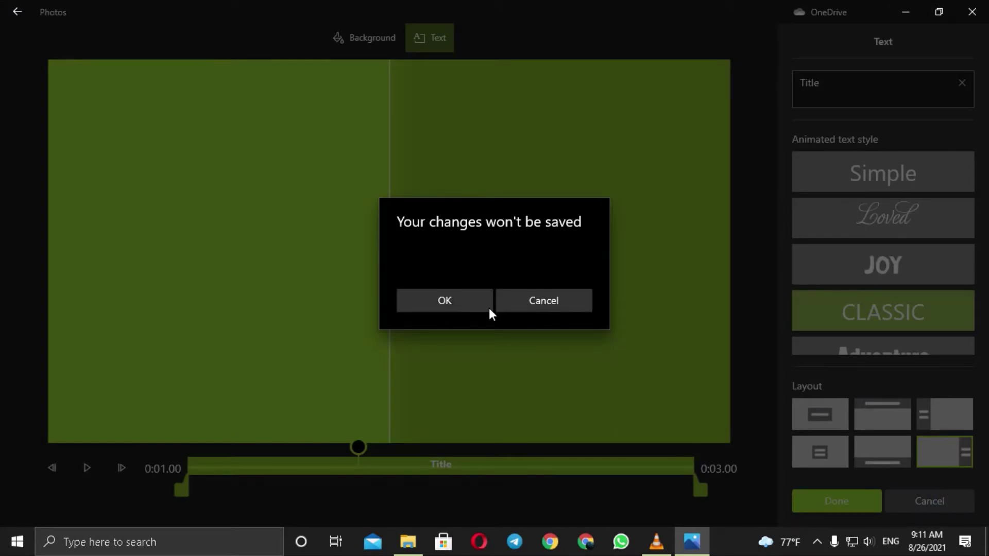
pyautogui.click(468, 305)
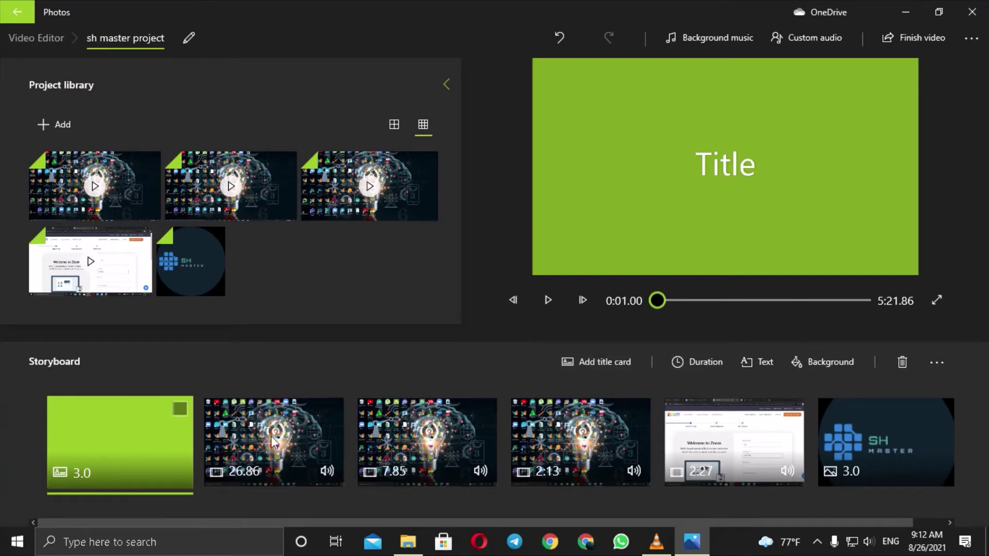
# Select the first video clip after the title card in the storyboard.
pyautogui.click(242, 448)
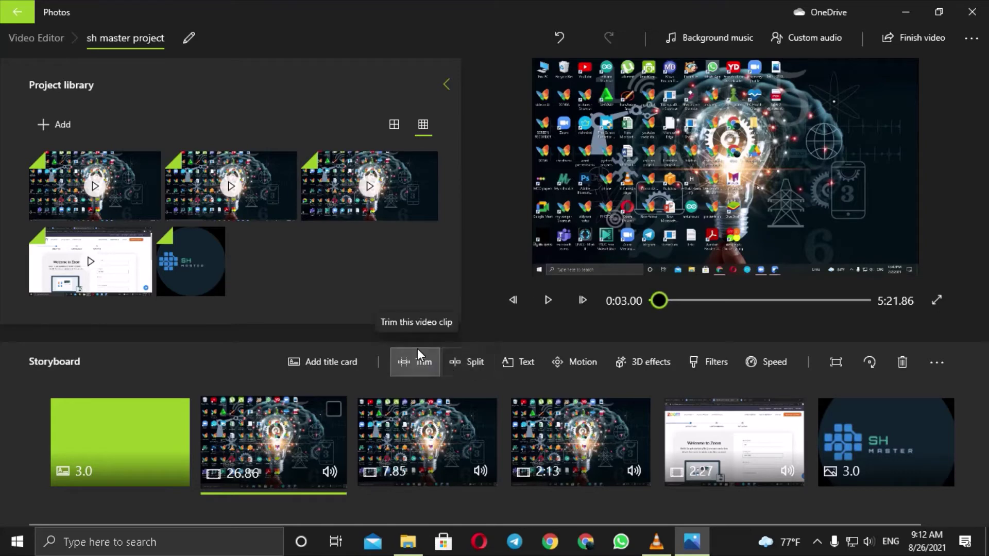
pyautogui.click(518, 367)
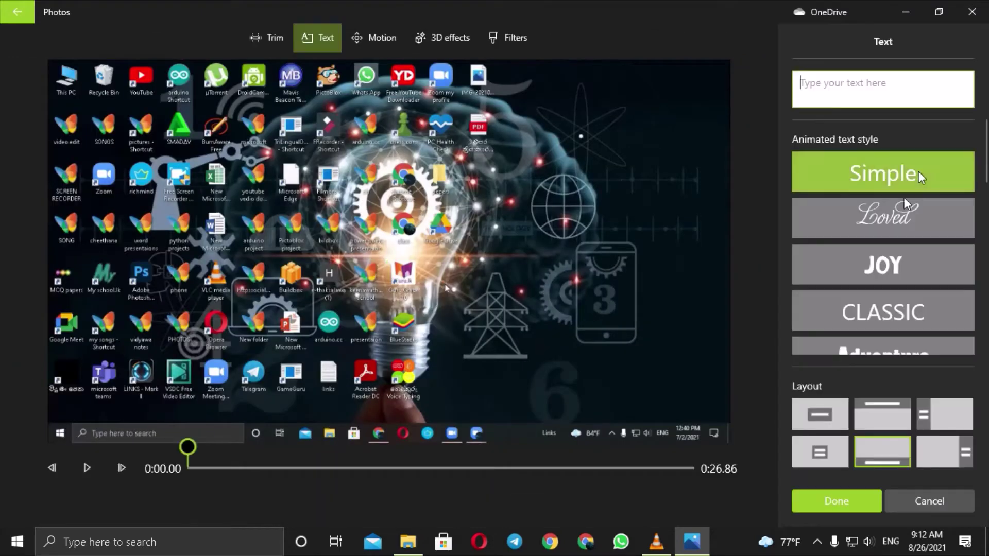
pyautogui.click(957, 498)
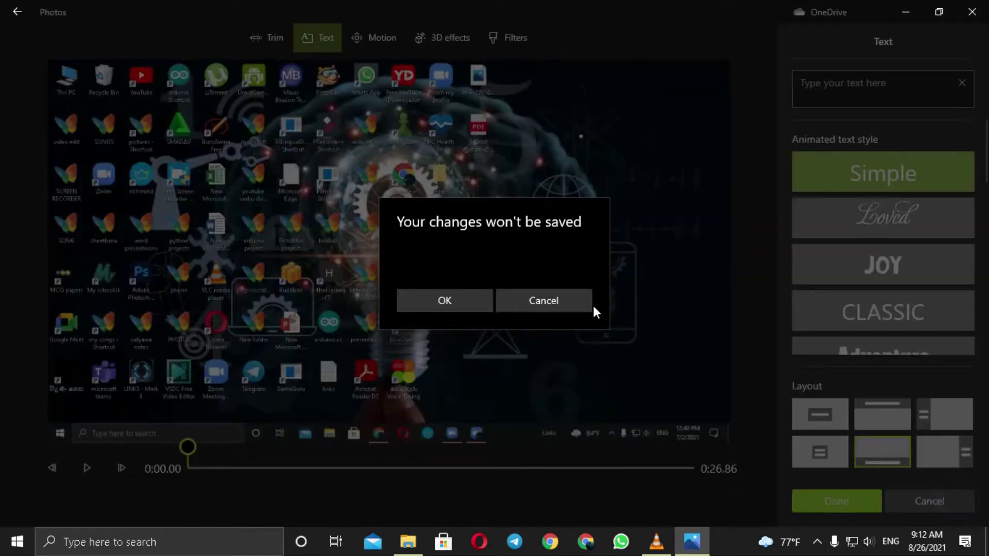
pyautogui.click(474, 300)
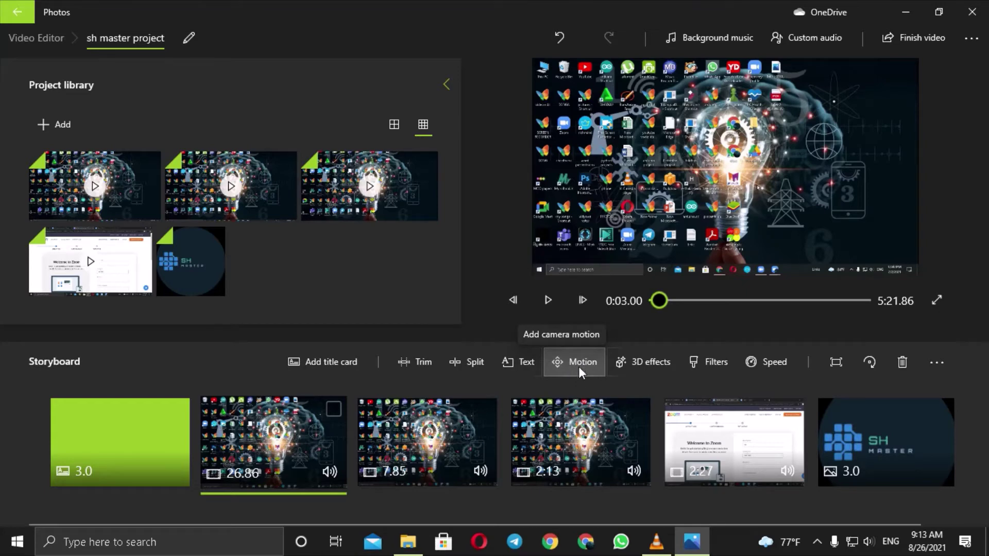
# Add the Live 3D effect to the selected clip and raise the effect's volume to maximum.
pyautogui.click(635, 368)
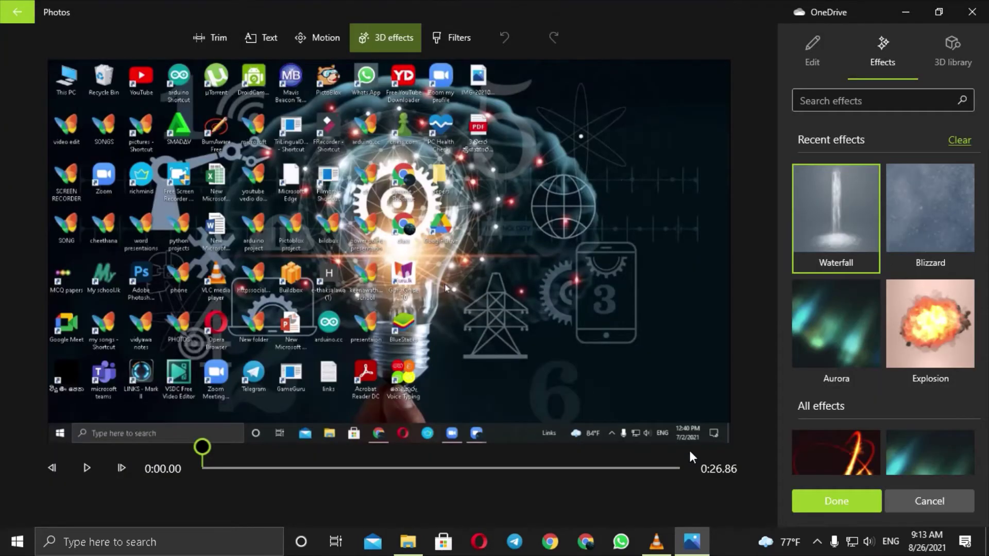
pyautogui.scroll(-5, 847, 372)
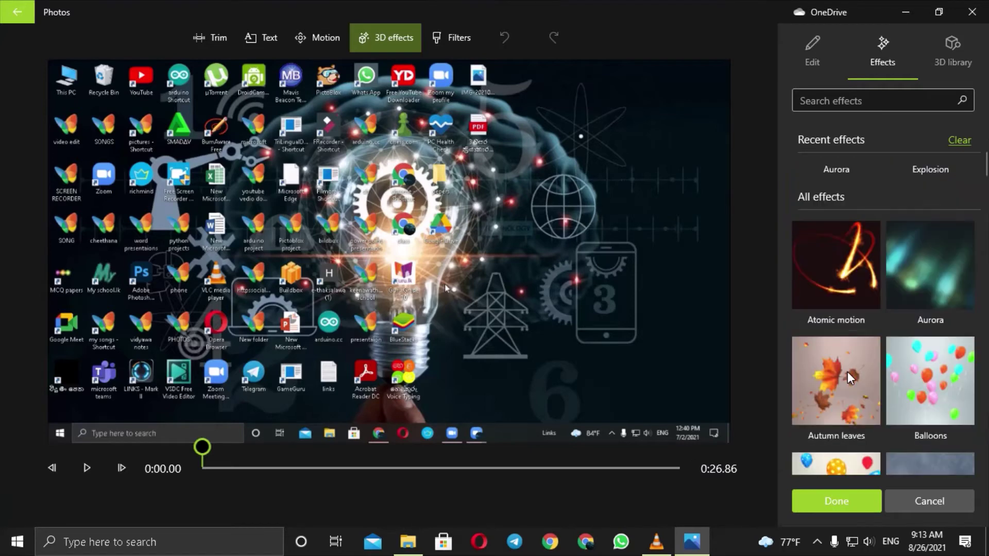
pyautogui.scroll(-10, 848, 372)
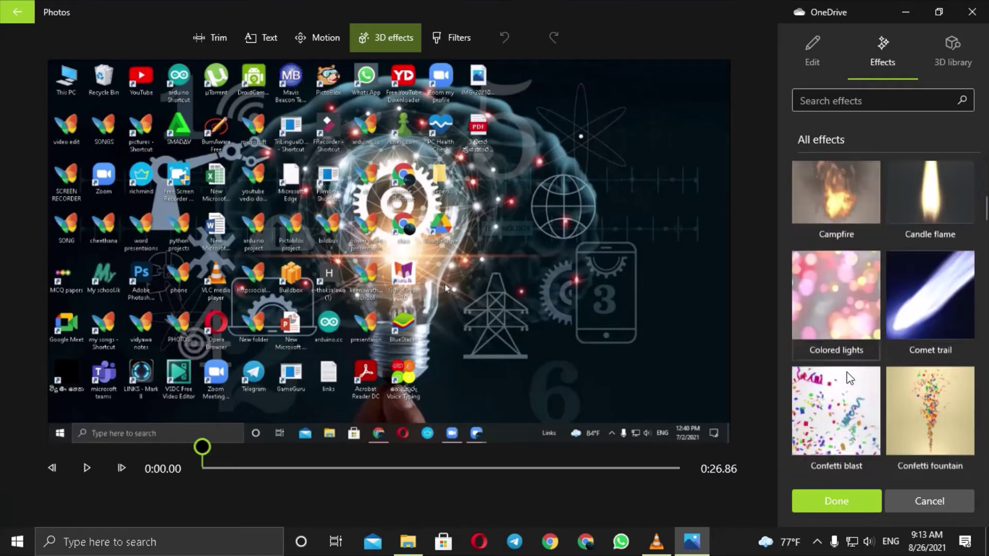
pyautogui.scroll(-12, 842, 373)
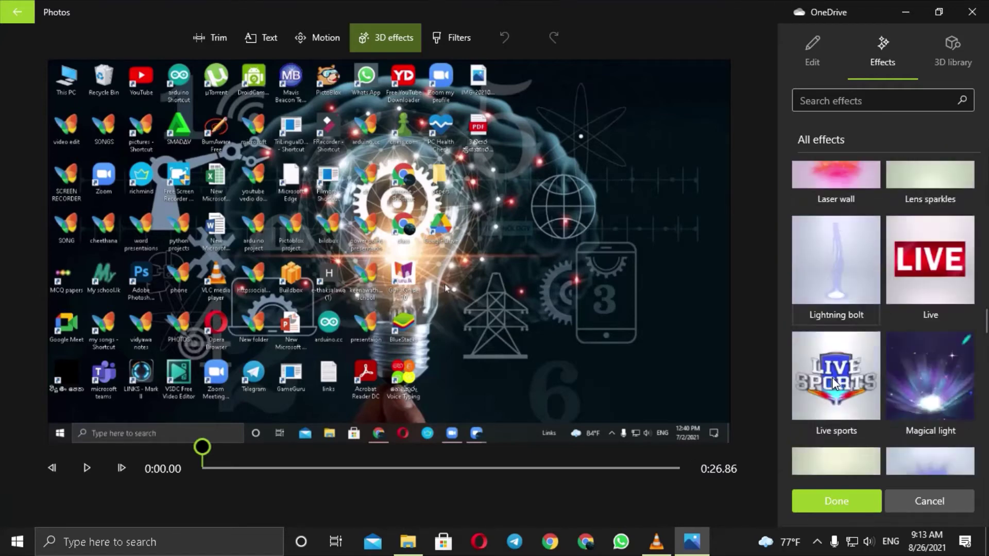
pyautogui.scroll(12, 832, 380)
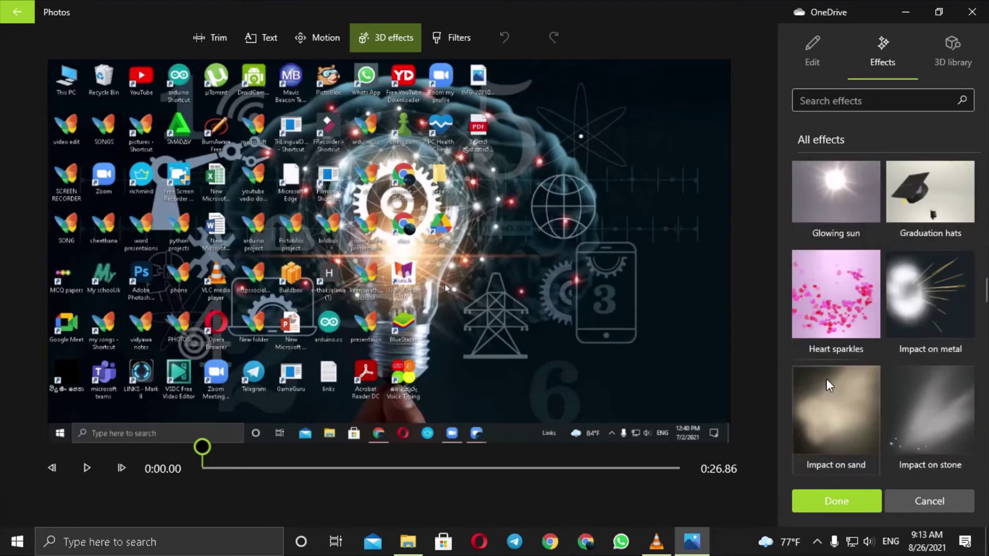
pyautogui.scroll(-1, 826, 379)
pyautogui.scroll(-3, 827, 379)
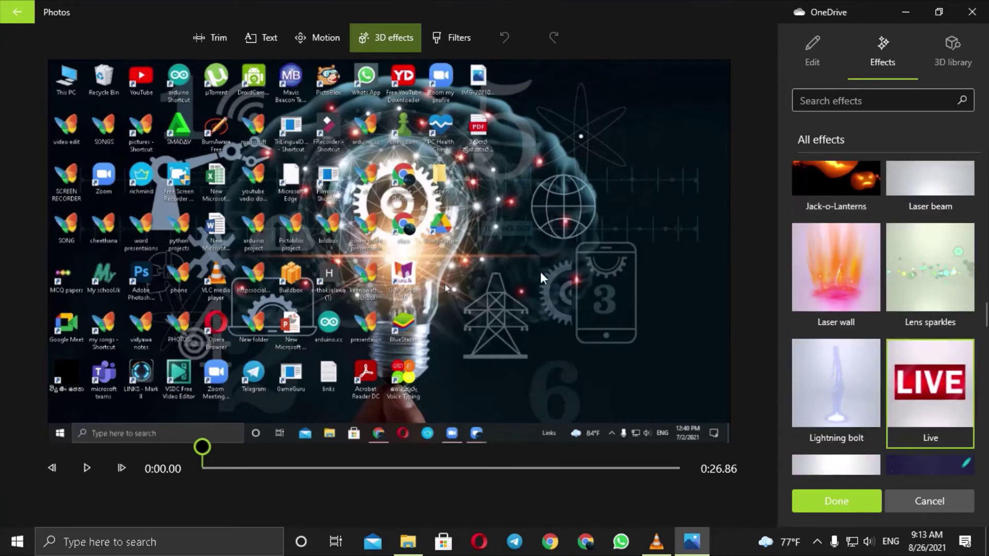
pyautogui.click(942, 395)
pyautogui.moveTo(914, 334); pyautogui.dragTo(957, 334)
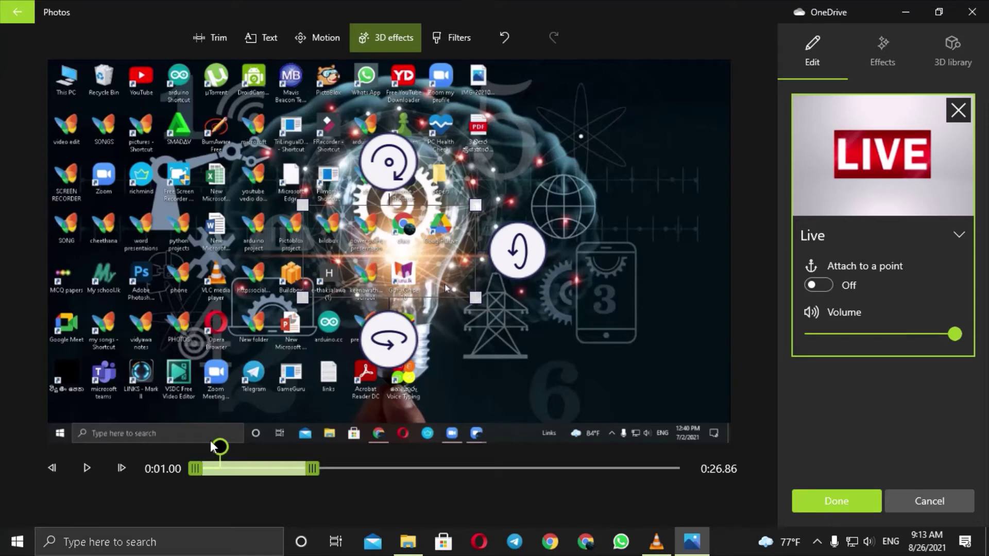
# Shorten the Live effect to a brief span near the start of the clip and play back the result.
pyautogui.moveTo(195, 468); pyautogui.dragTo(215, 482)
pyautogui.moveTo(215, 448); pyautogui.dragTo(206, 446)
pyautogui.moveTo(312, 469); pyautogui.dragTo(250, 469)
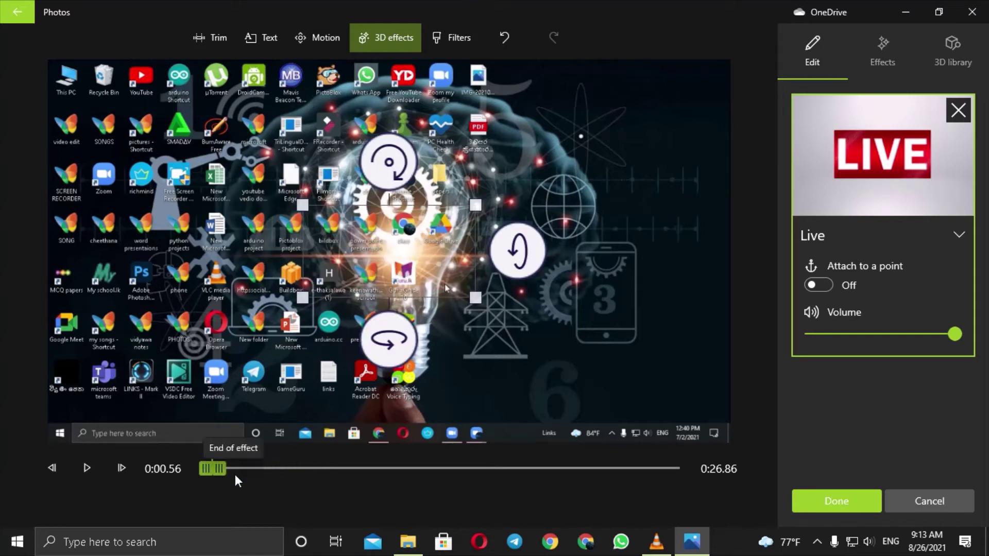
pyautogui.click(94, 473)
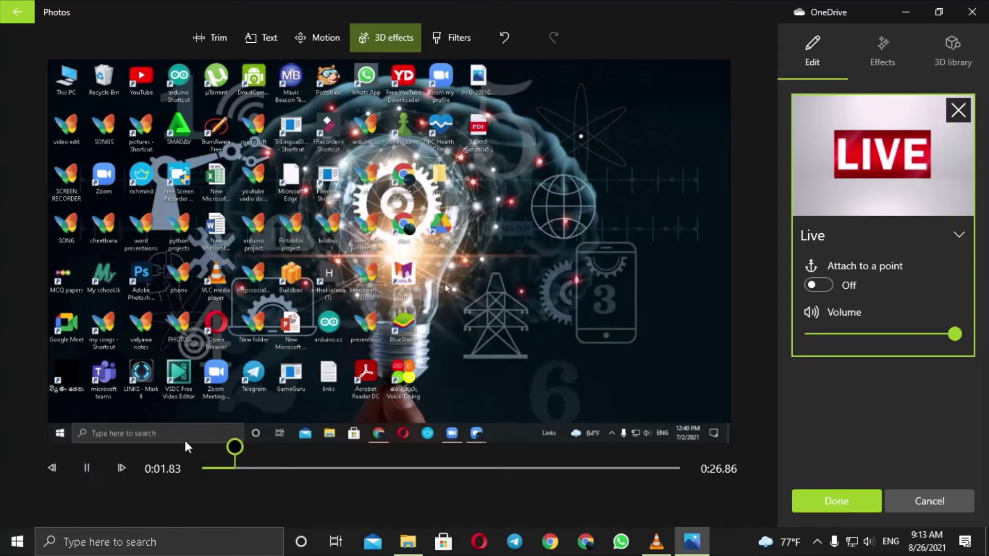
pyautogui.click(86, 474)
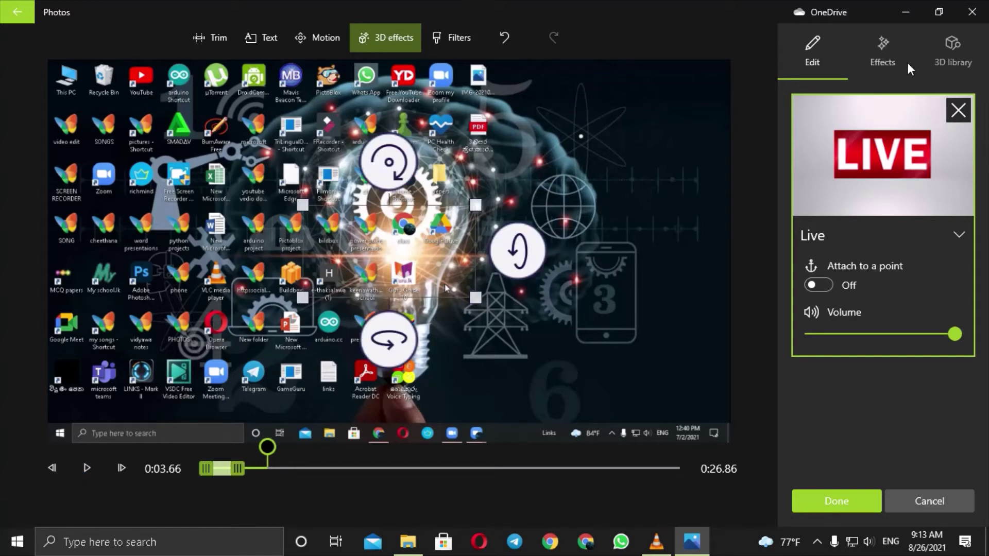
# Add the Horse model from the 3D library's Animals & Insects category, then move it to the right half of the frame and enlarge it.
pyautogui.click(864, 56)
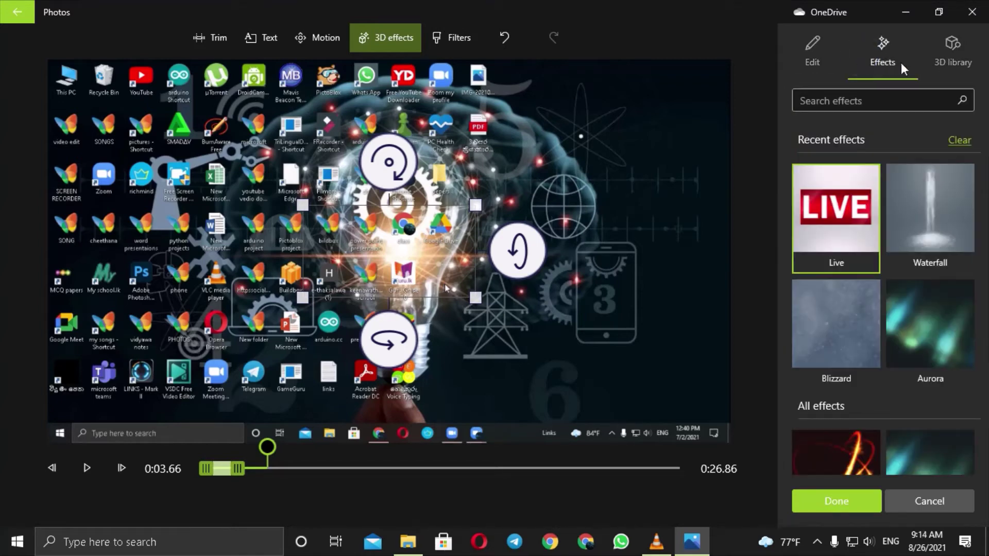
pyautogui.click(959, 55)
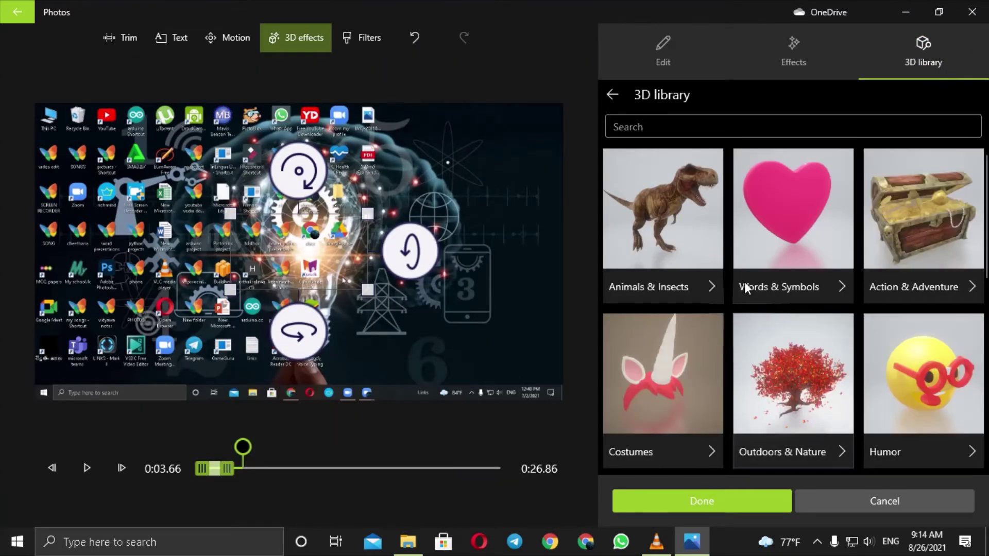
pyautogui.scroll(-8, 737, 292)
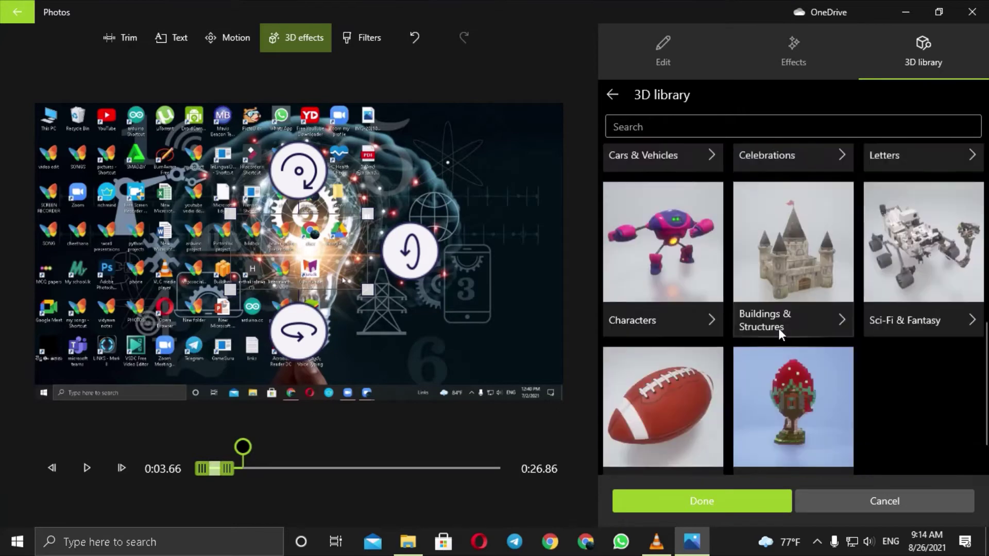
pyautogui.scroll(8, 778, 329)
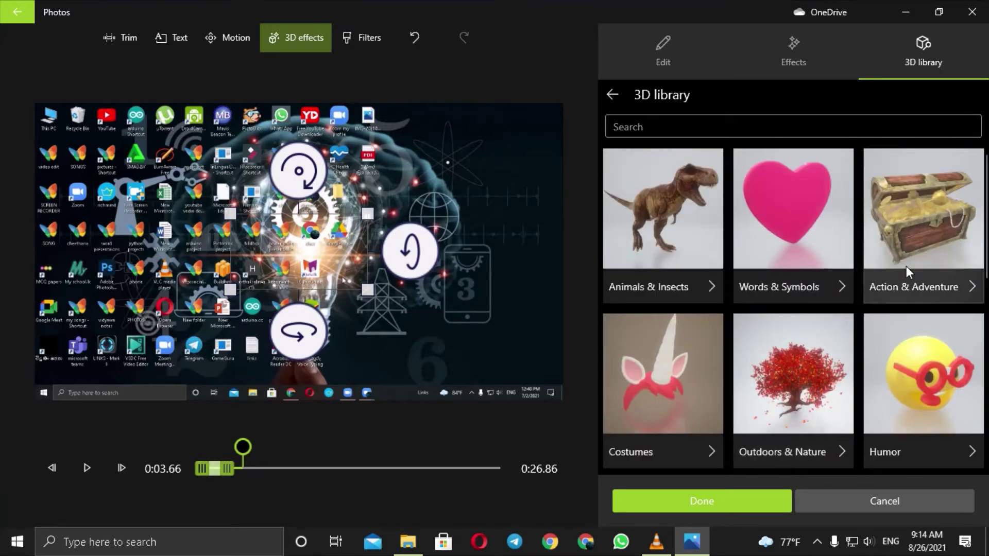
pyautogui.click(682, 289)
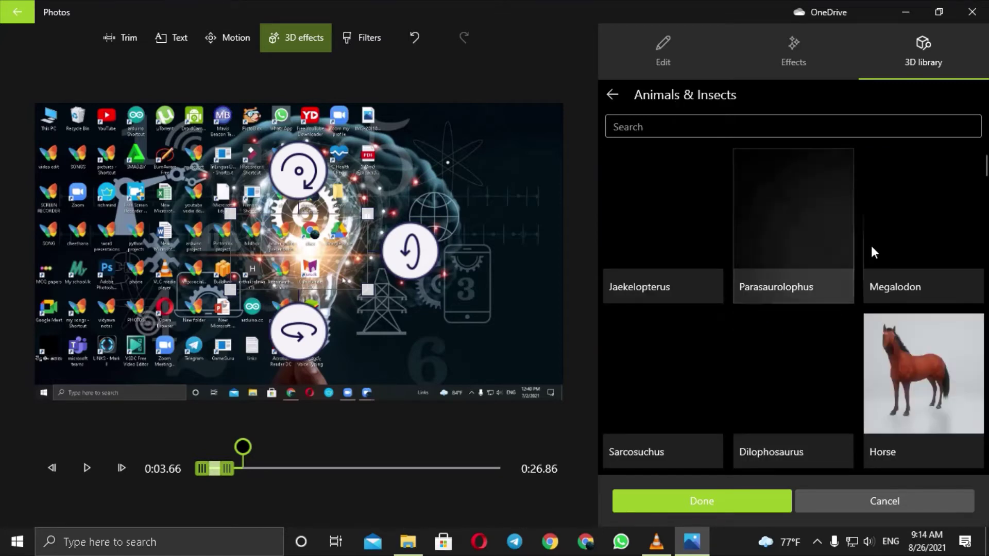
pyautogui.click(904, 392)
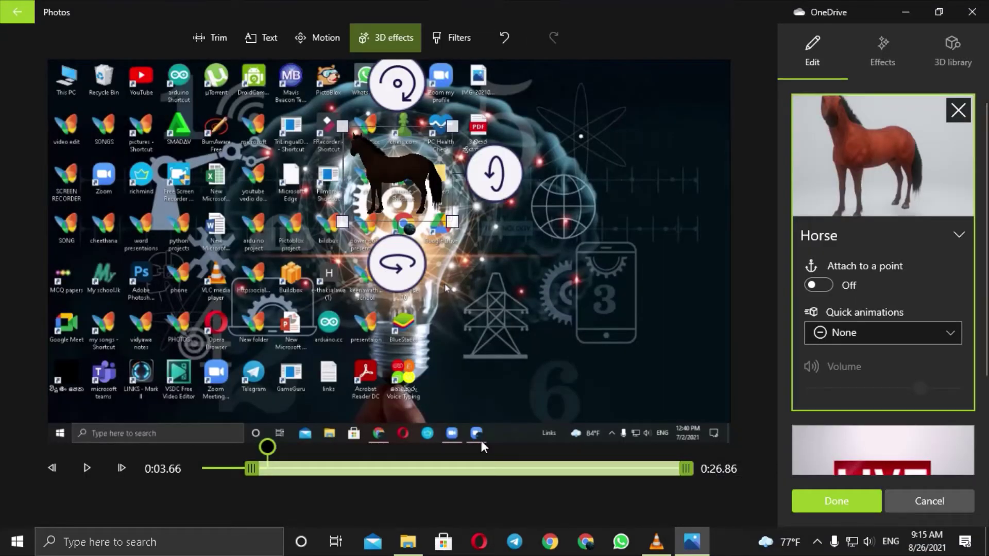
pyautogui.moveTo(407, 174); pyautogui.dragTo(543, 237)
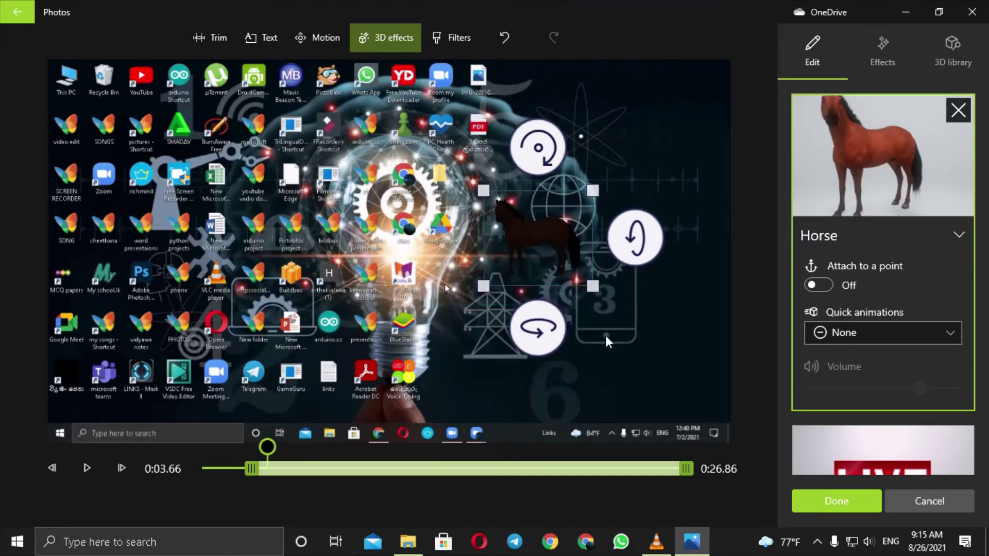
pyautogui.moveTo(592, 287); pyautogui.dragTo(677, 382)
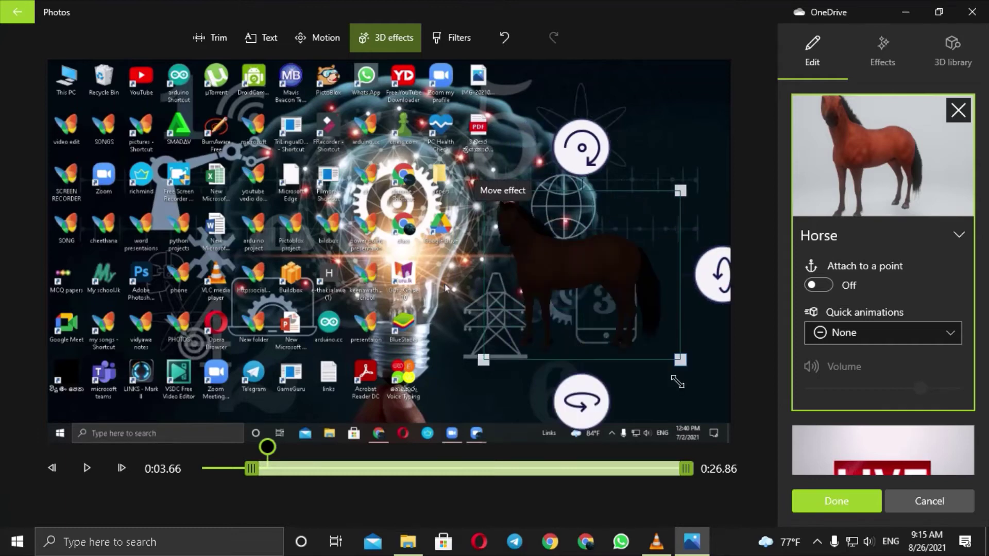
# Set the Horse's quick animation to Hop and shorten its time range to a brief span beginning just before 0:03.66.
pyautogui.click(910, 334)
pyautogui.click(862, 360)
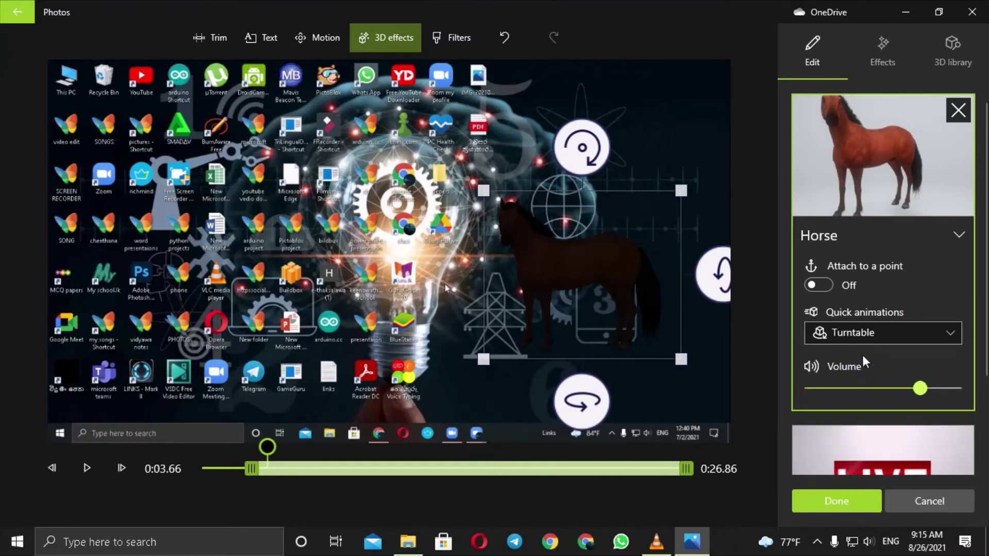
pyautogui.click(867, 340)
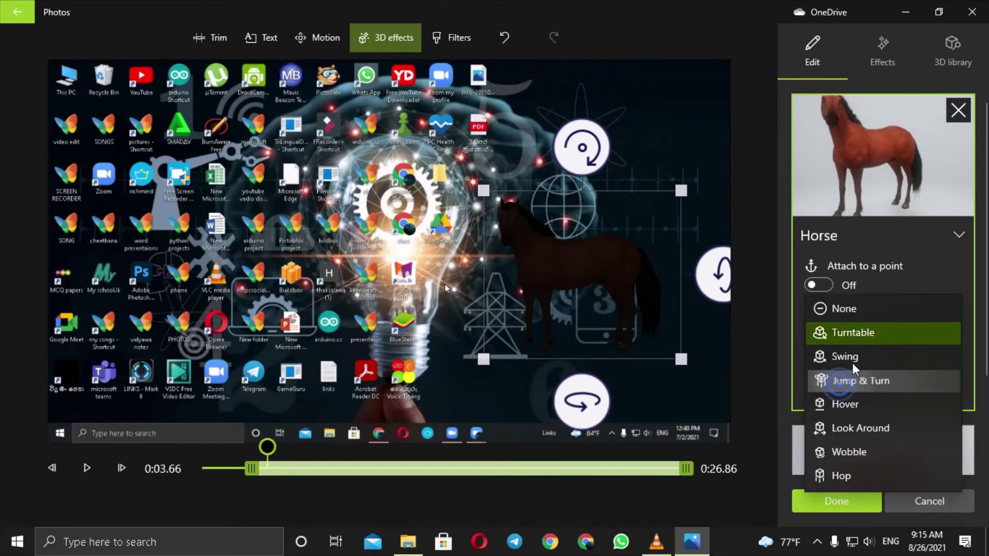
pyautogui.click(852, 363)
pyautogui.click(858, 337)
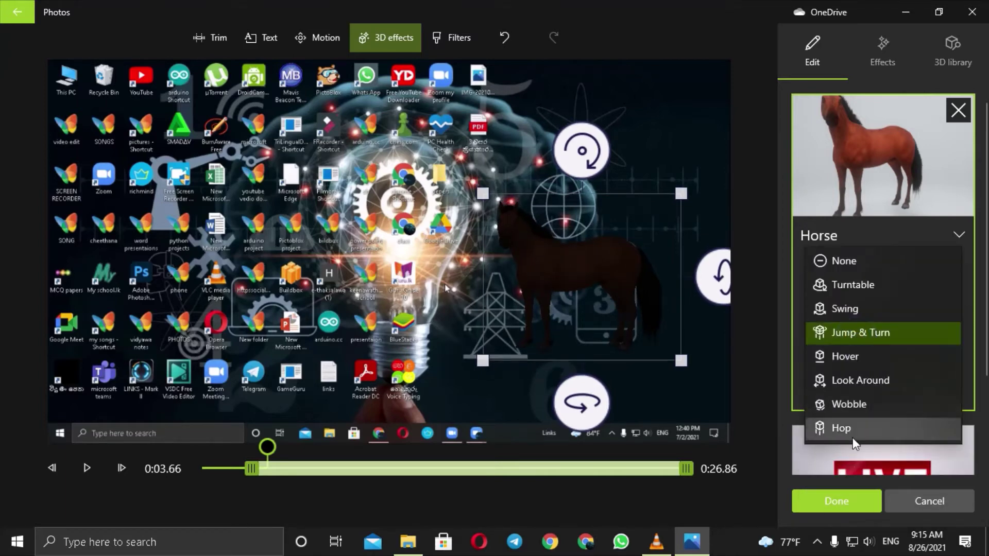
pyautogui.click(852, 435)
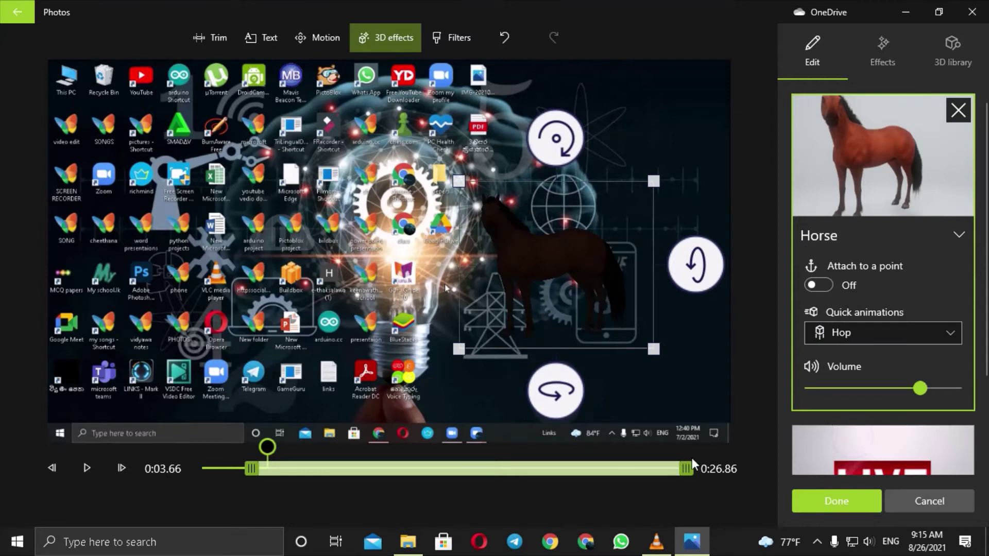
pyautogui.moveTo(691, 466); pyautogui.dragTo(293, 463)
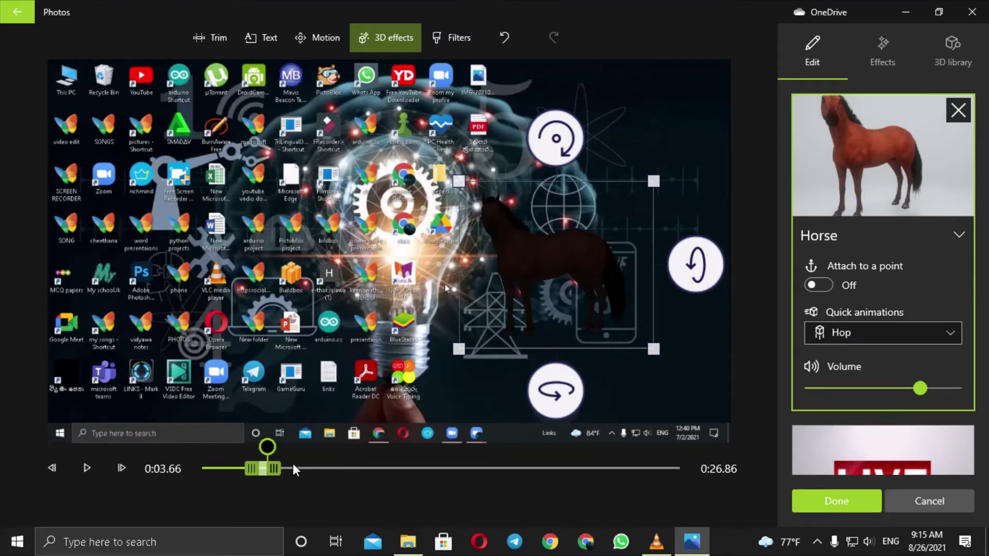
# Raise the Horse's volume to maximum and play back the 3D effects from about 0:00.20.
pyautogui.click(802, 465)
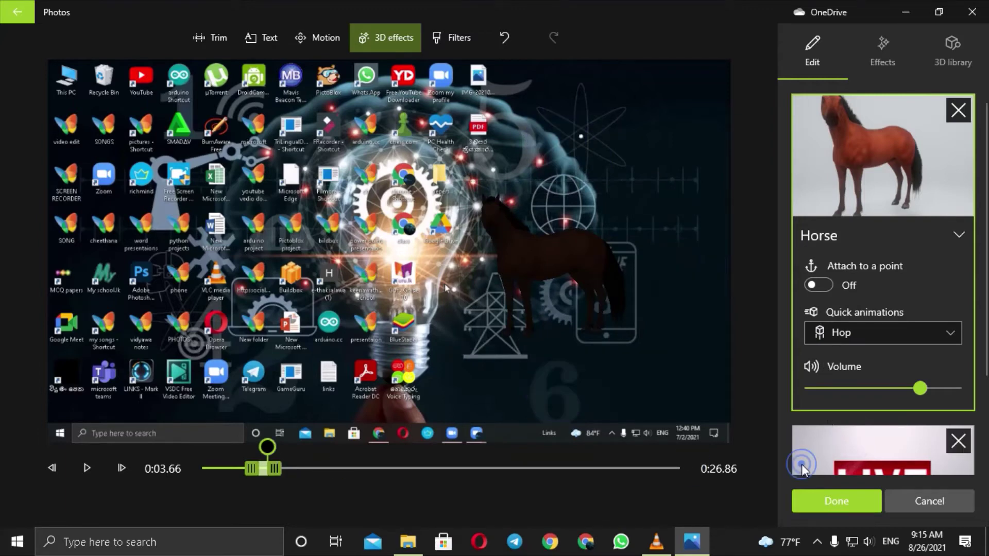
pyautogui.click(858, 214)
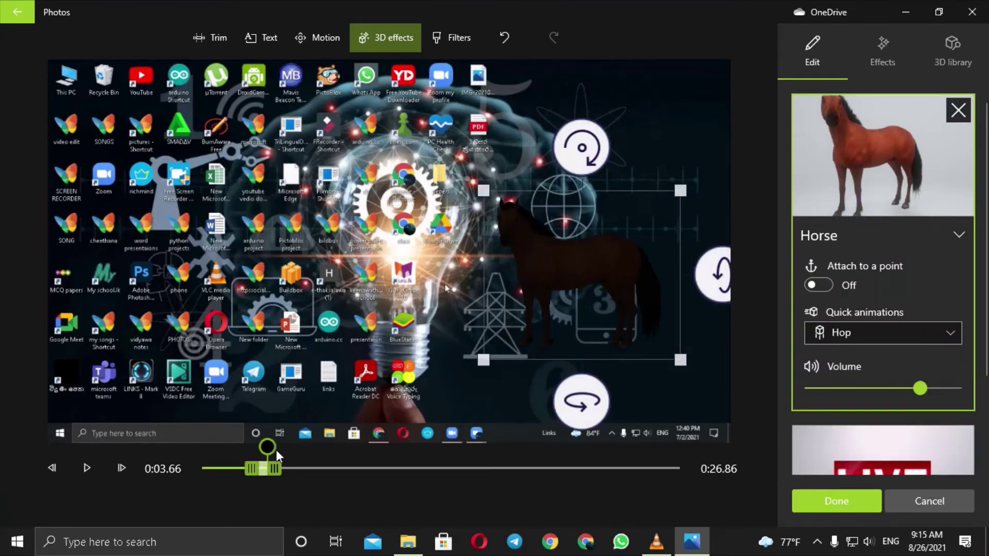
pyautogui.moveTo(266, 446); pyautogui.dragTo(205, 456)
pyautogui.moveTo(921, 389); pyautogui.dragTo(968, 407)
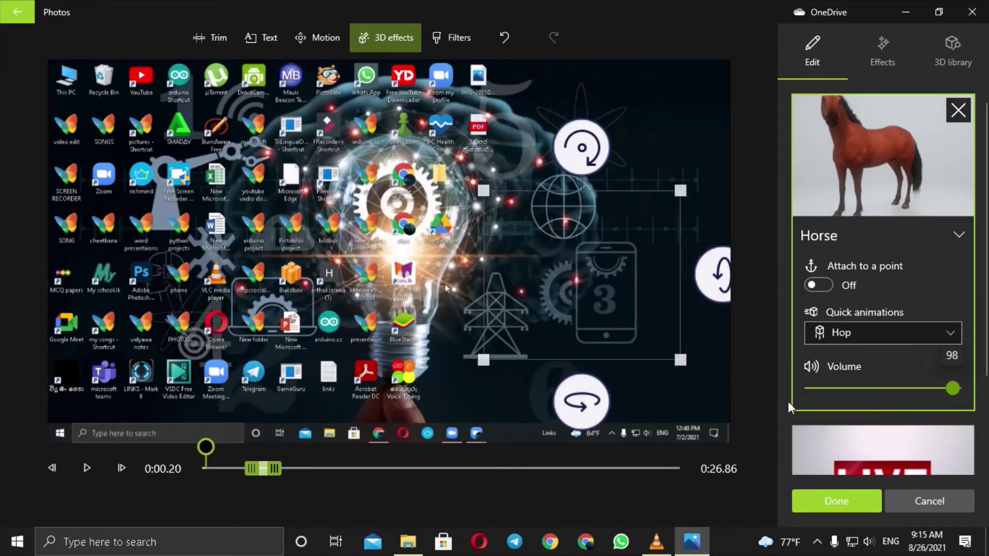
pyautogui.click(86, 467)
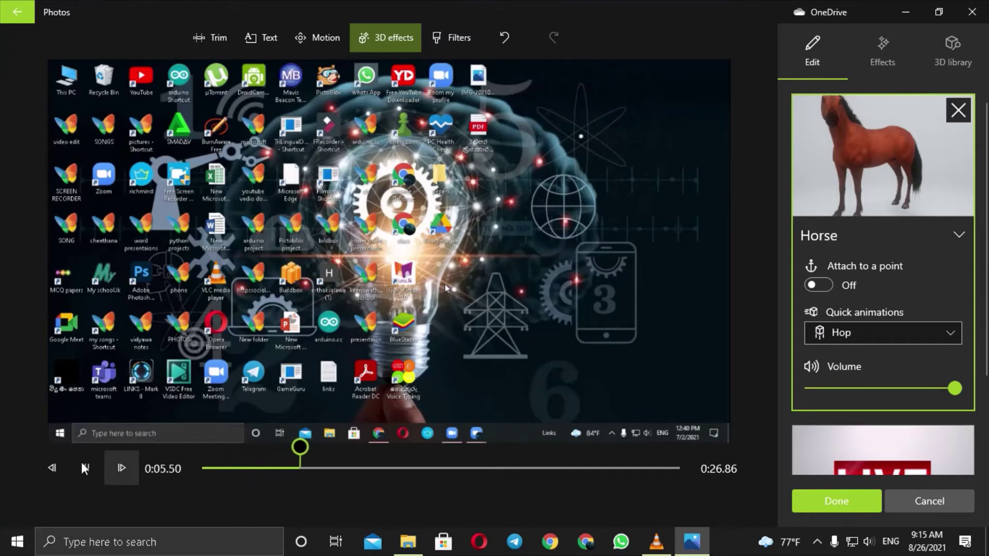
pyautogui.click(100, 478)
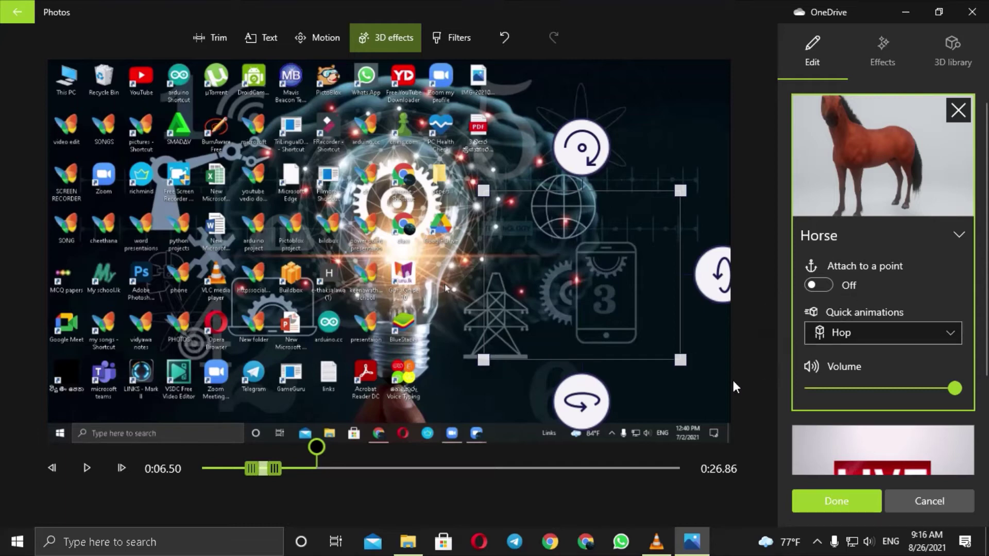
# Discard the 3D effects changes and return to the project storyboard.
pyautogui.click(858, 341)
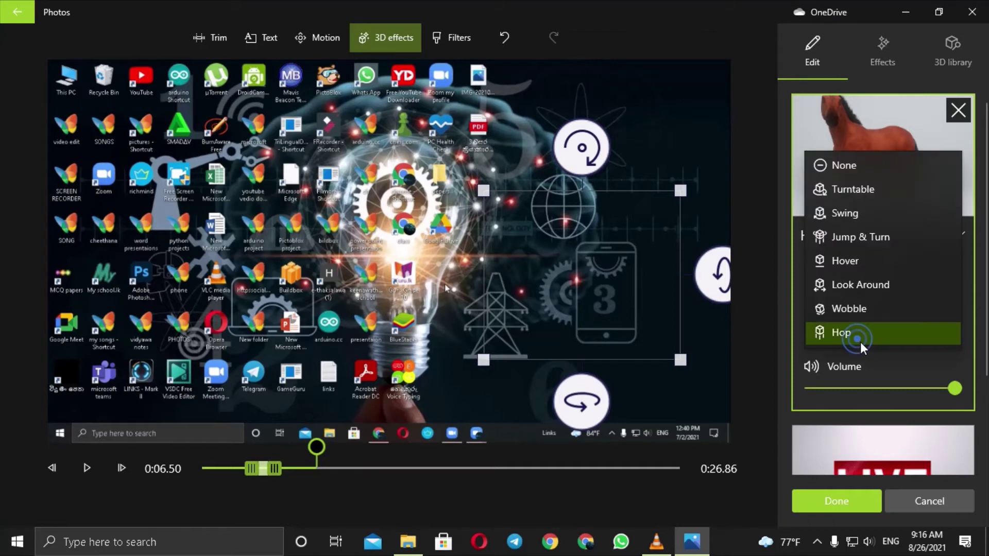
pyautogui.click(788, 355)
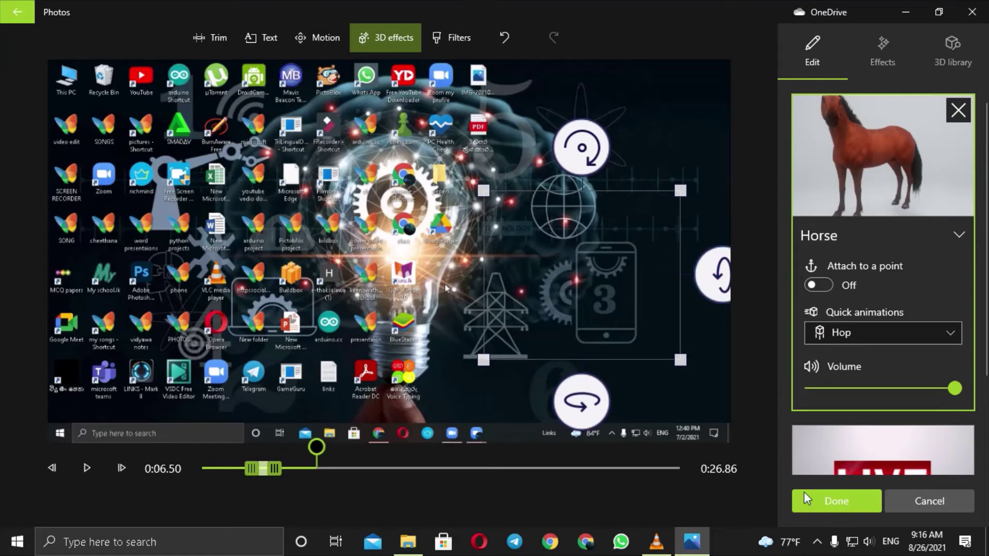
pyautogui.click(878, 501)
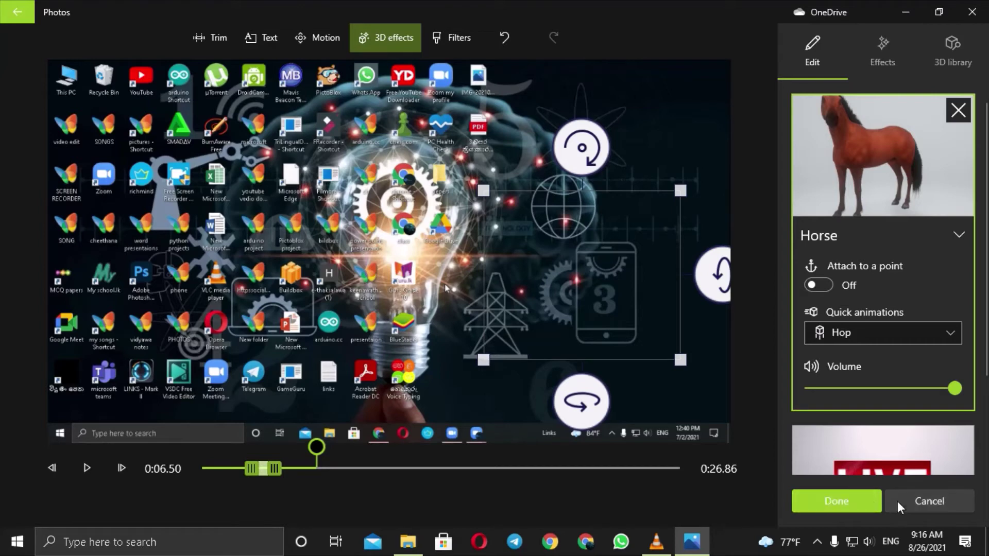
pyautogui.click(897, 501)
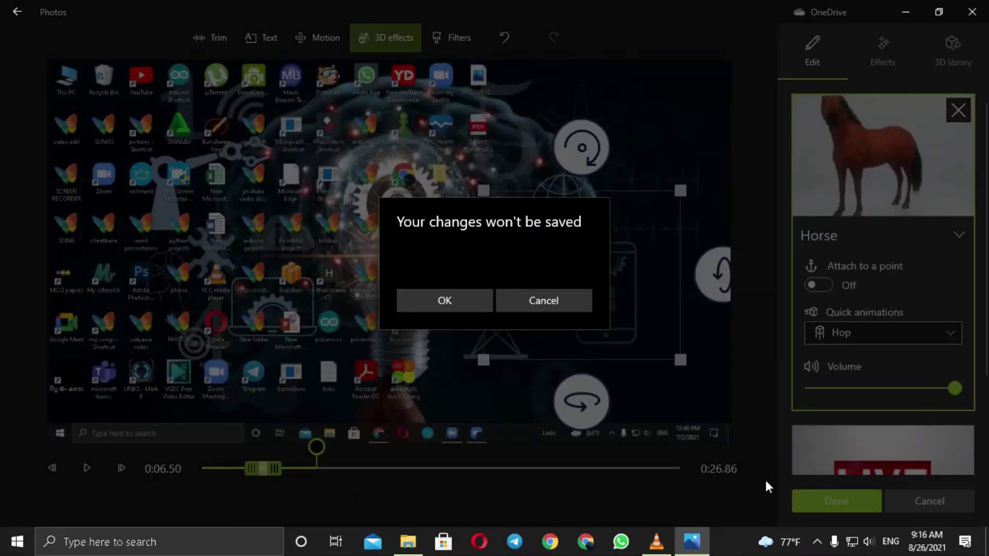
pyautogui.click(465, 299)
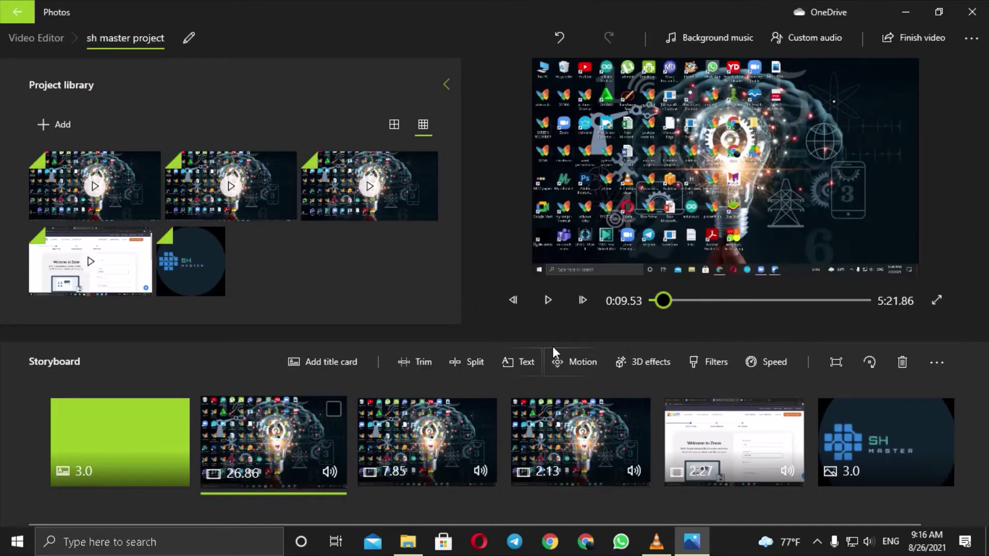
# View the 26.86-second clip's speed setting and rotate the clip through four quarter turns.
pyautogui.click(760, 370)
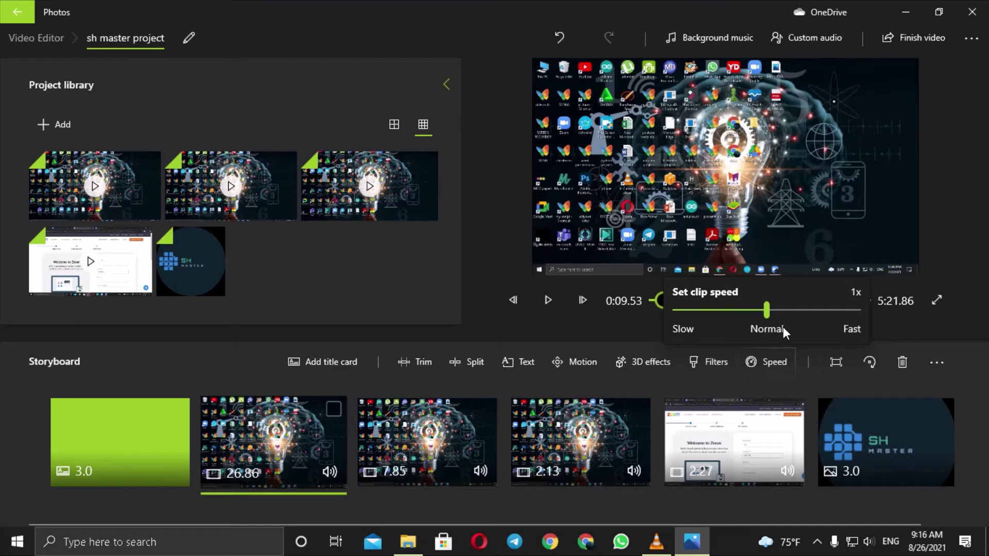
pyautogui.click(799, 381)
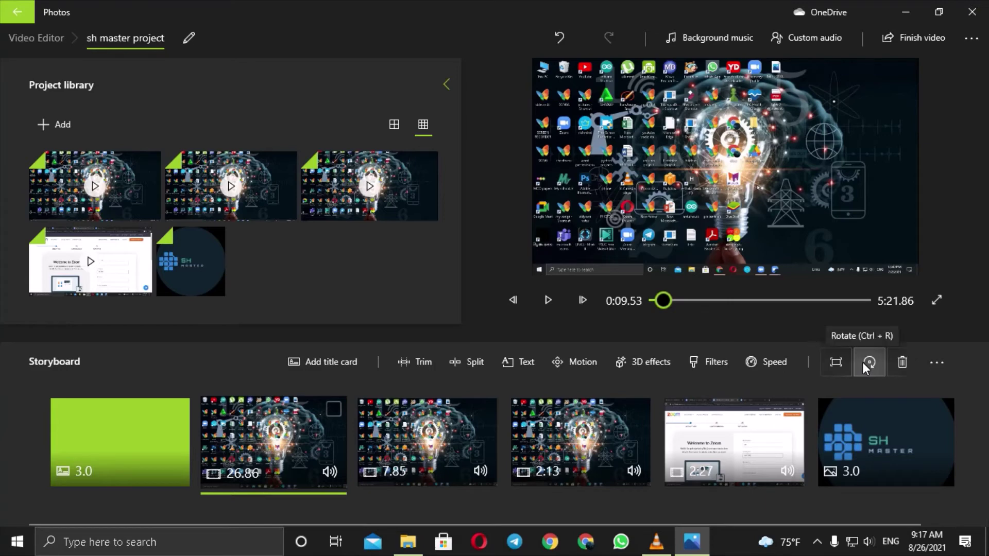
pyautogui.click(862, 363)
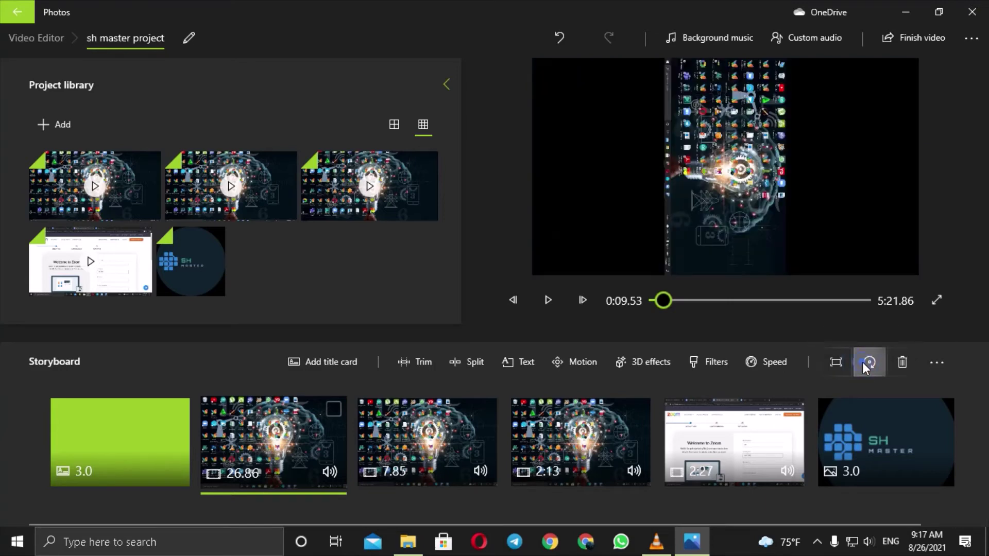
pyautogui.click(863, 362)
pyautogui.click(866, 363)
pyautogui.click(864, 363)
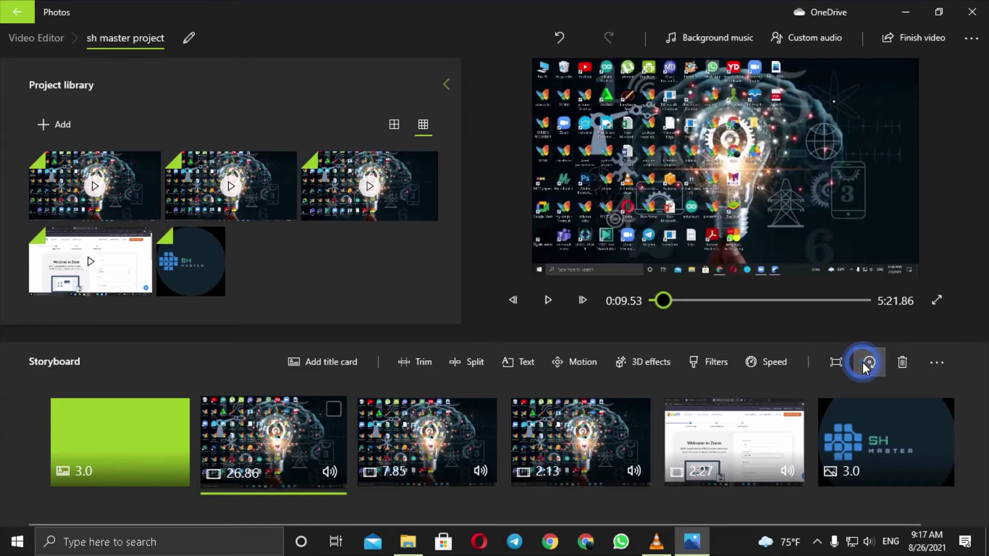
pyautogui.click(939, 370)
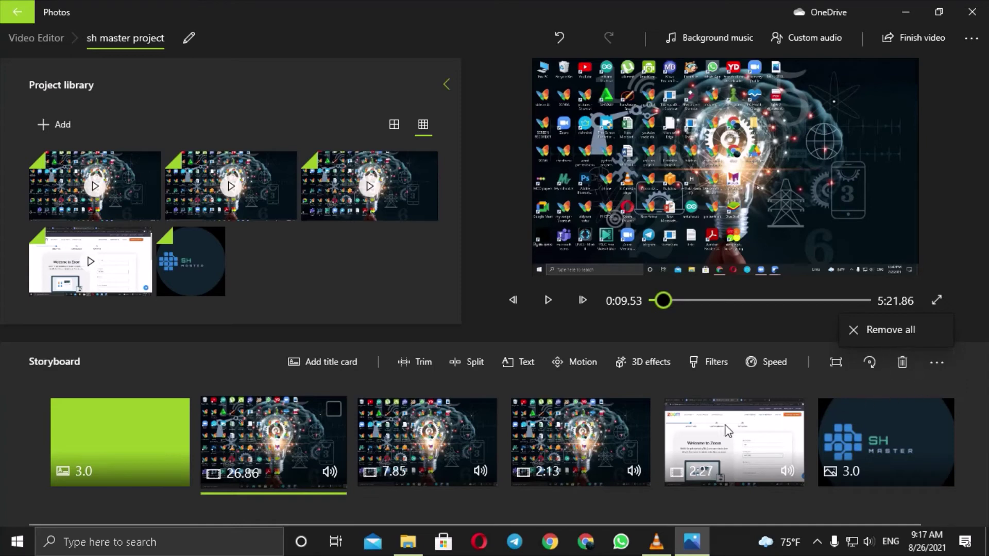
pyautogui.click(759, 388)
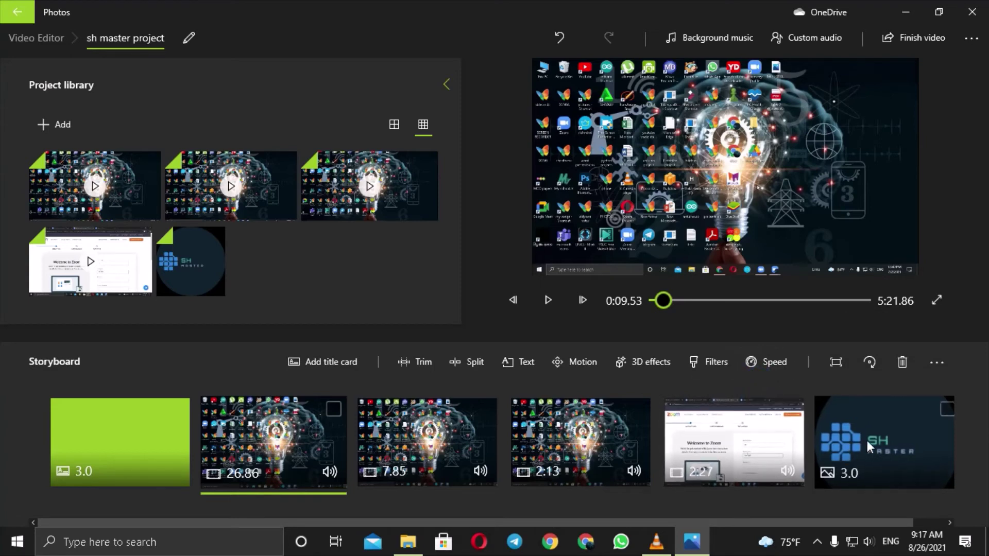
# Preview the final part of the video around the Zoom clip and the logo, then pause on the title card.
pyautogui.scroll(-1, 867, 441)
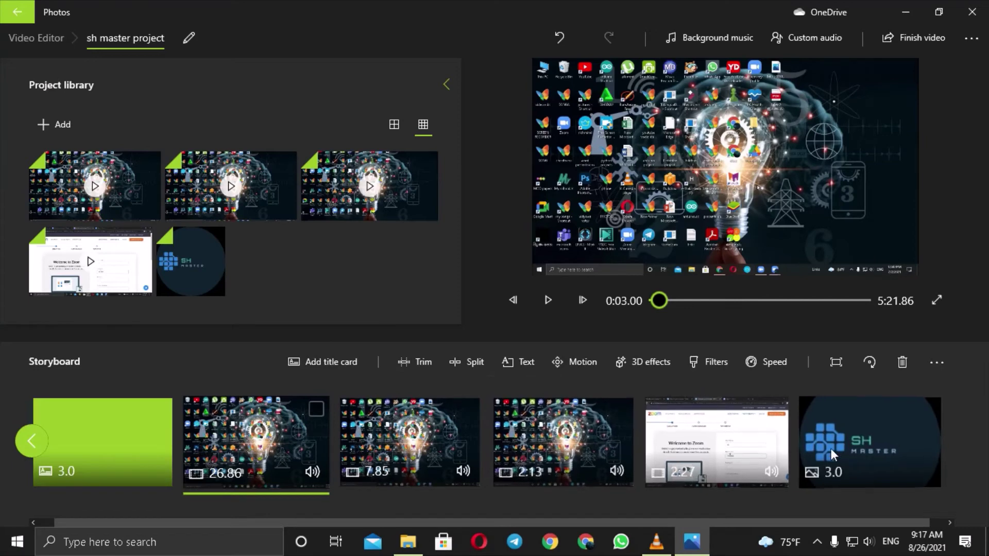
pyautogui.click(836, 446)
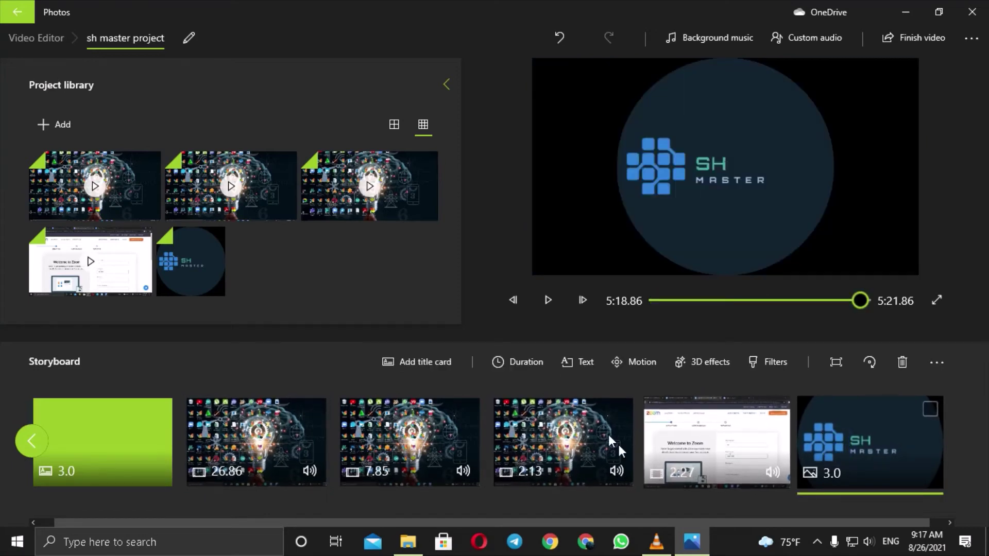
pyautogui.click(549, 312)
pyautogui.moveTo(854, 303); pyautogui.dragTo(842, 302)
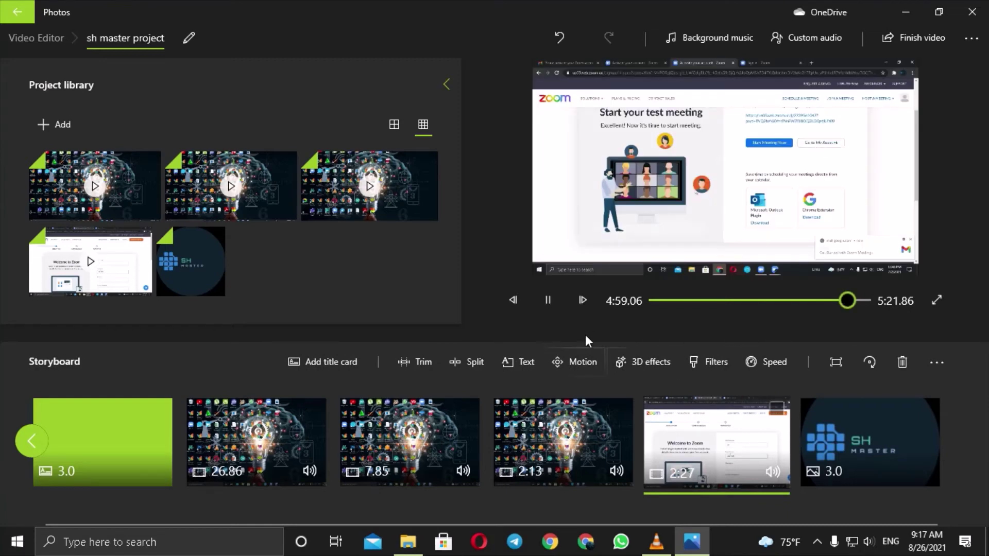
pyautogui.moveTo(848, 303); pyautogui.dragTo(855, 301)
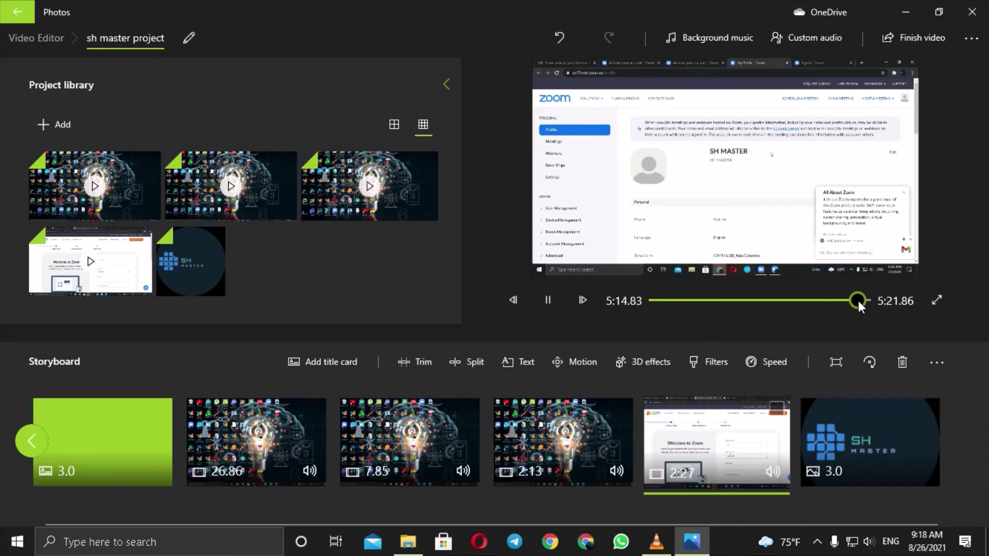
pyautogui.click(863, 299)
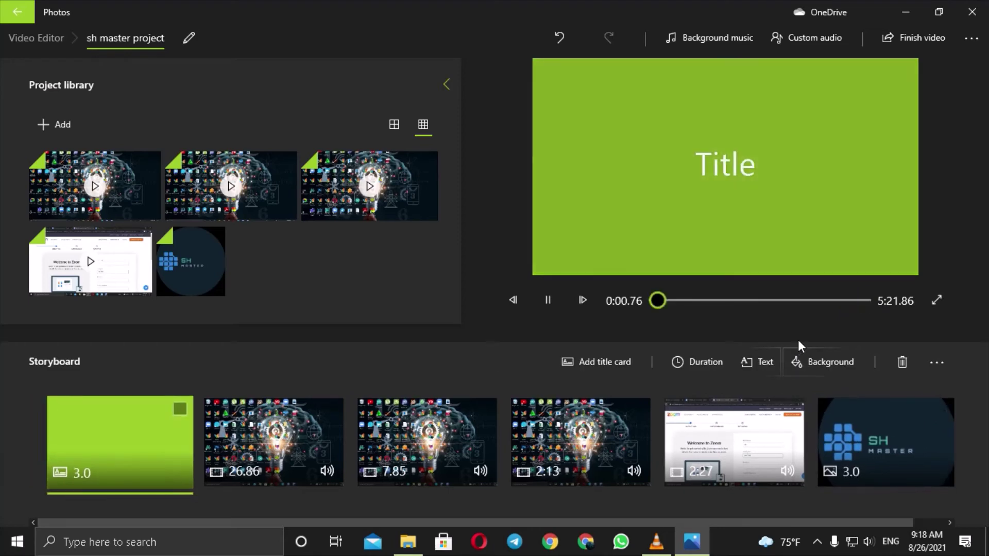
pyautogui.click(564, 312)
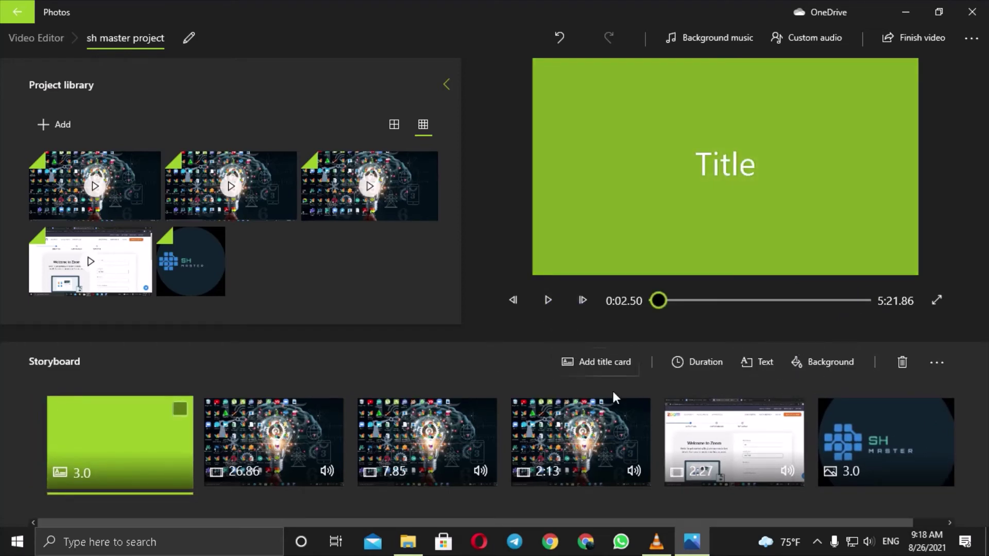
pyautogui.click(518, 380)
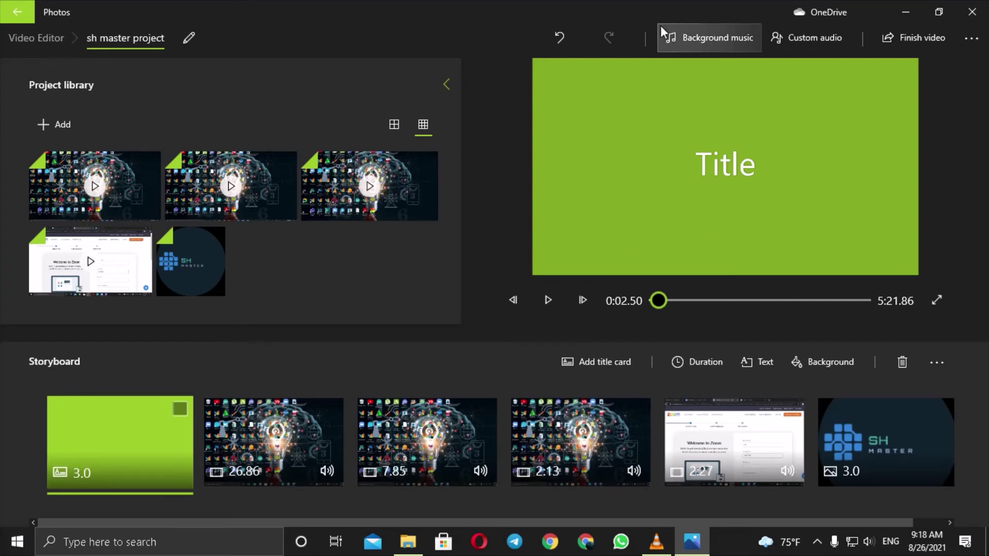
# Lower the background music volume to about a third of its range and apply the setting.
pyautogui.click(672, 41)
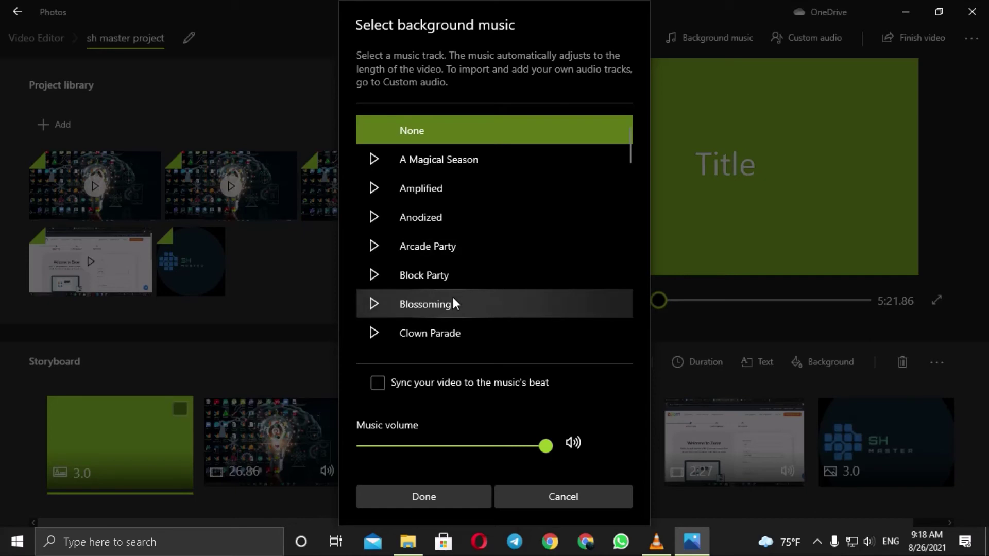
pyautogui.scroll(-3, 454, 303)
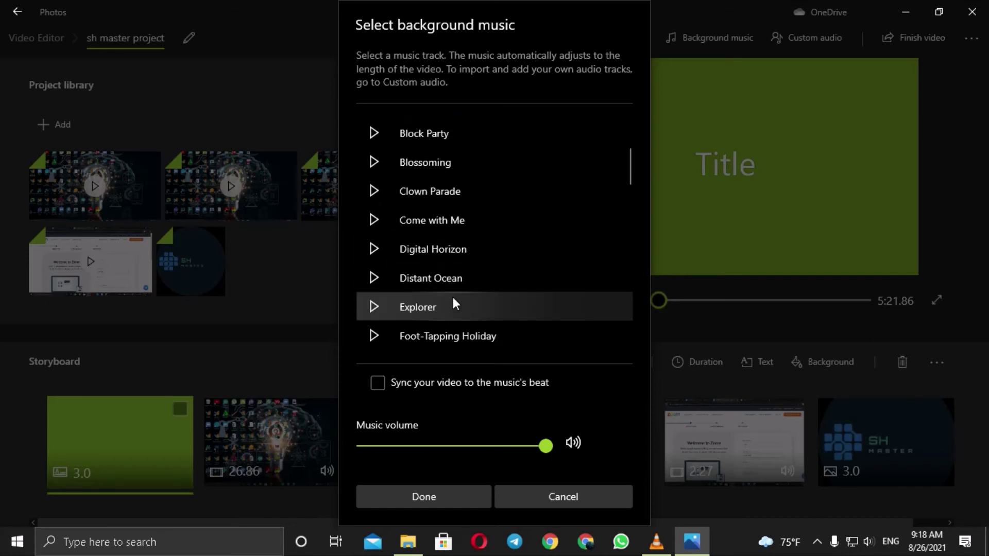
pyautogui.scroll(-1, 453, 297)
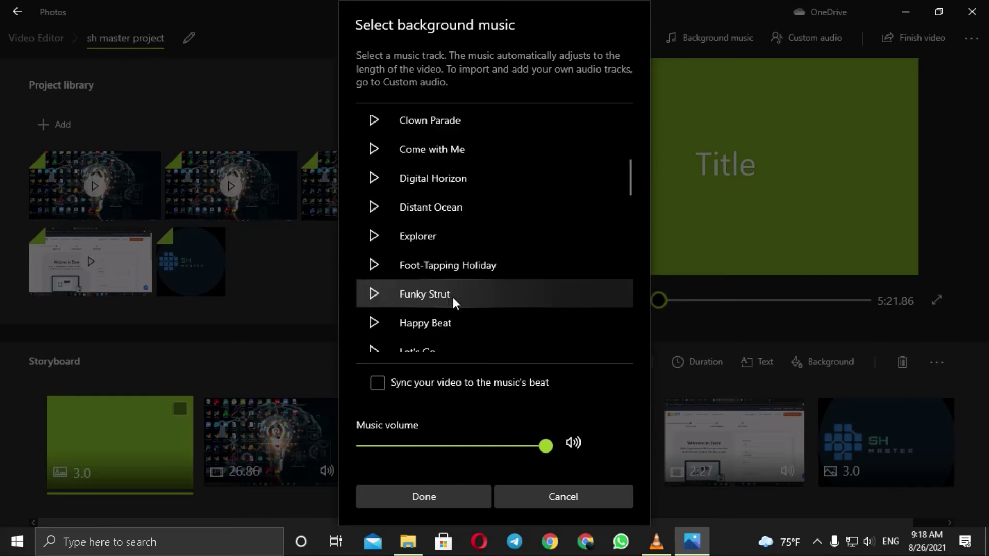
pyautogui.scroll(-2, 451, 301)
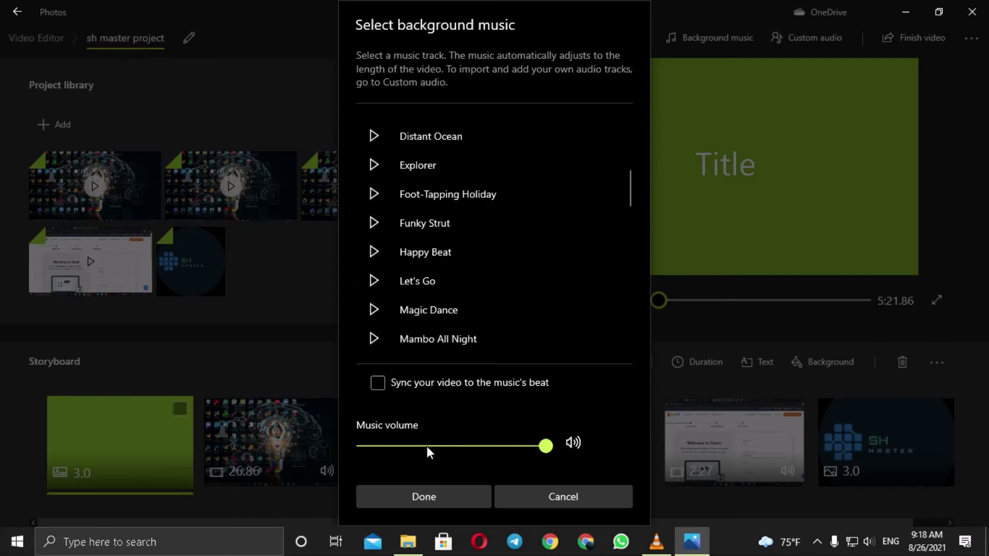
pyautogui.click(426, 446)
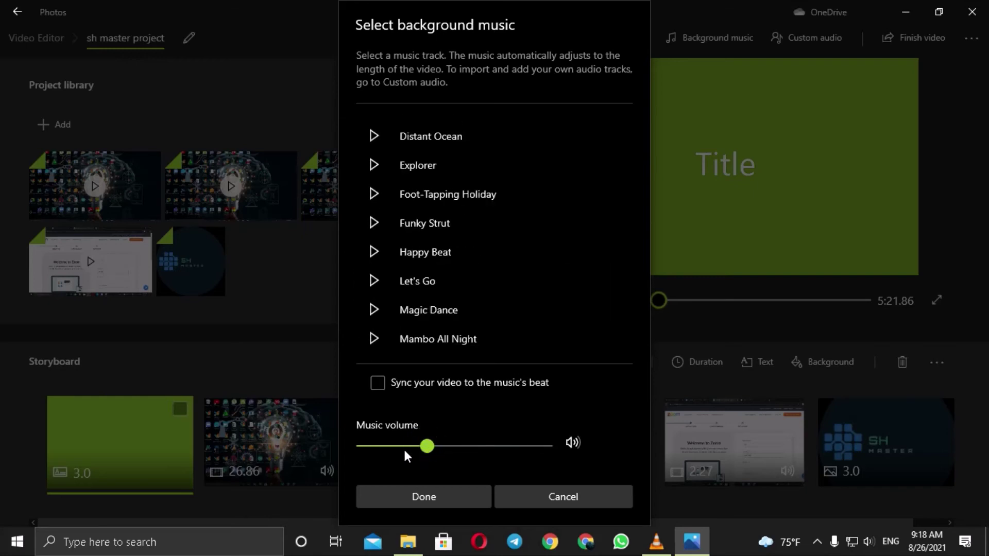
pyautogui.click(404, 448)
pyautogui.click(390, 448)
pyautogui.click(428, 446)
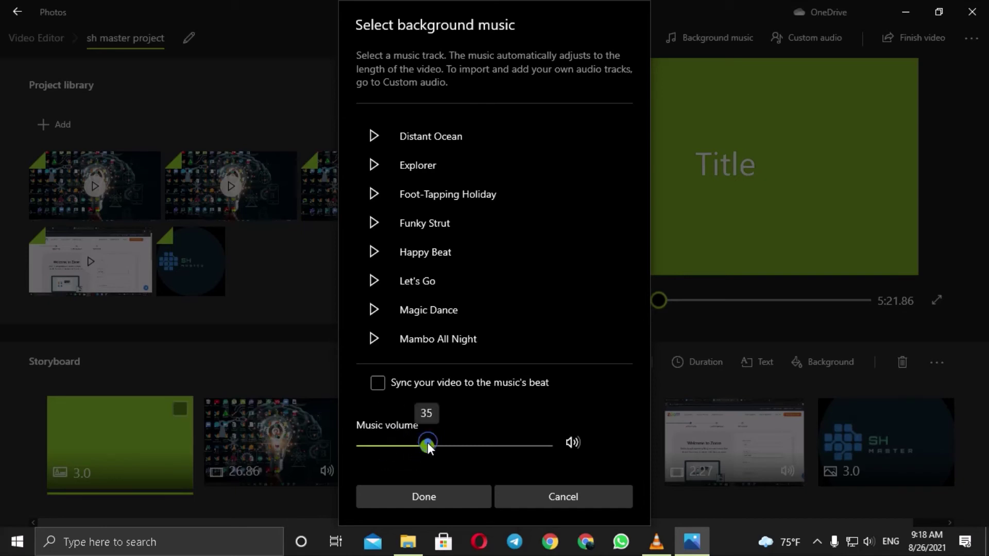
pyautogui.moveTo(427, 444); pyautogui.dragTo(419, 450)
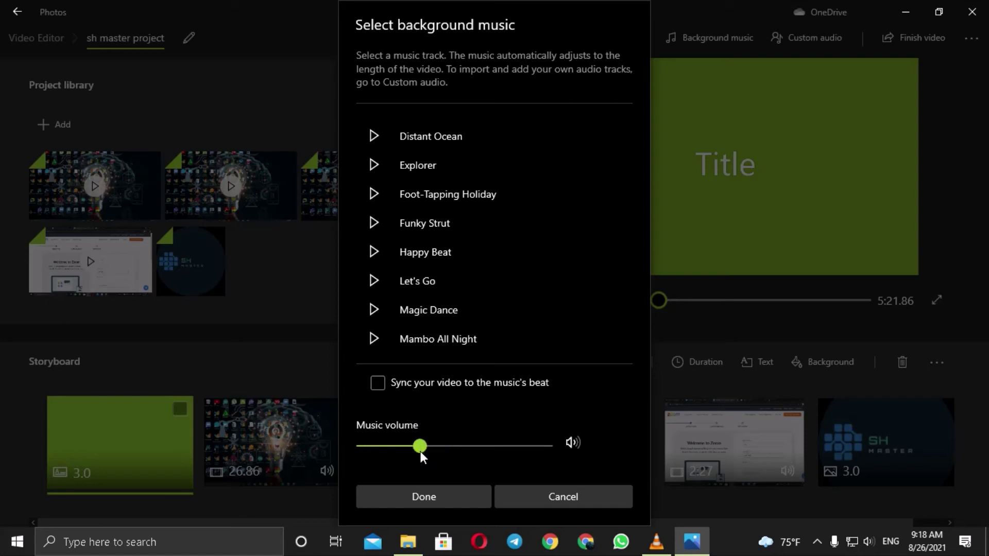
pyautogui.click(444, 505)
# Browse the background music tracks and preview Neon Night and On Our Way.
pyautogui.click(716, 38)
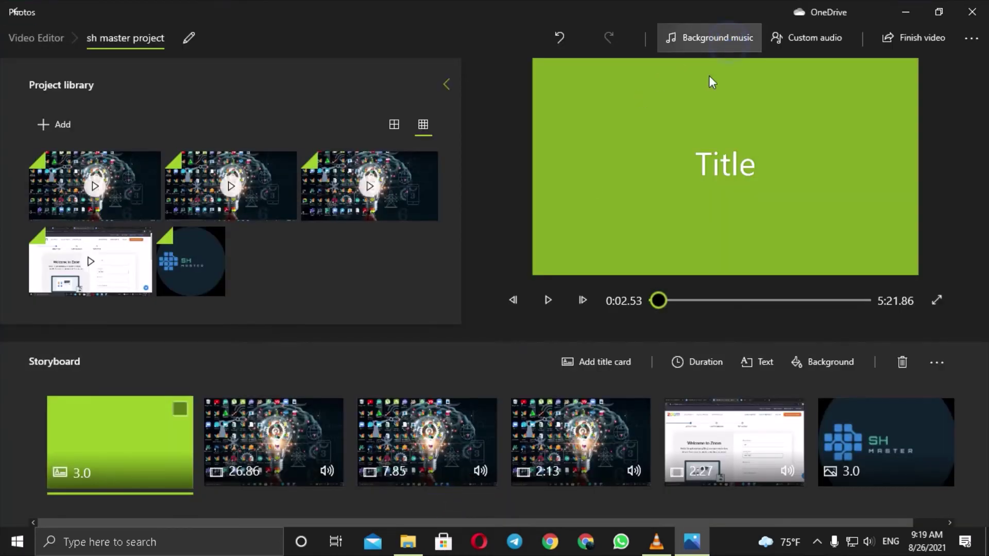
pyautogui.scroll(-5, 547, 214)
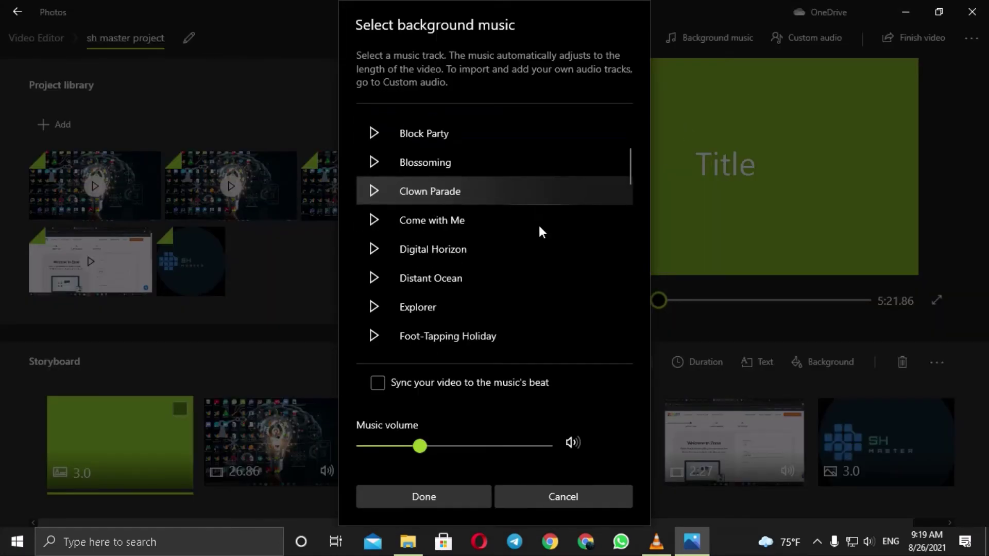
pyautogui.scroll(-2, 533, 230)
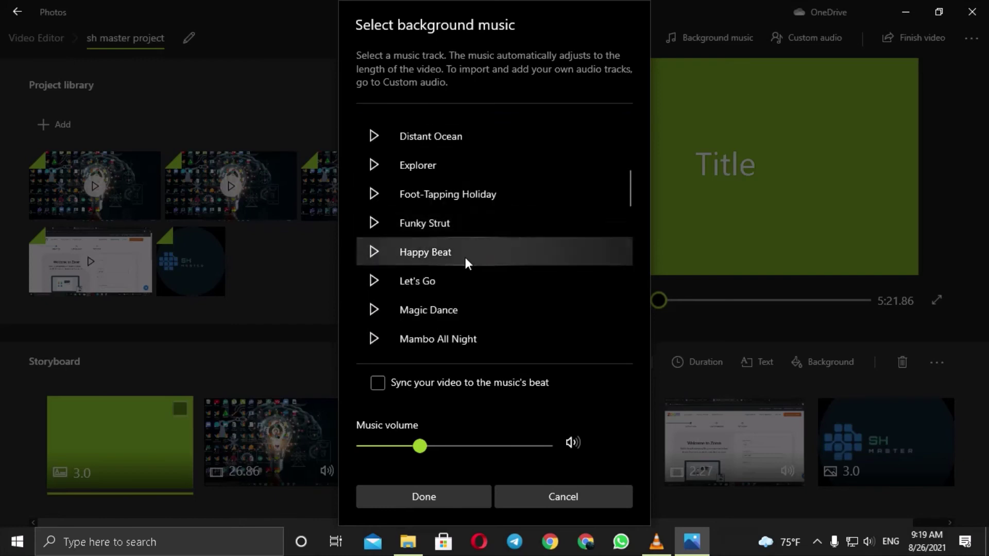
pyautogui.scroll(-2, 465, 260)
pyautogui.scroll(-5, 465, 258)
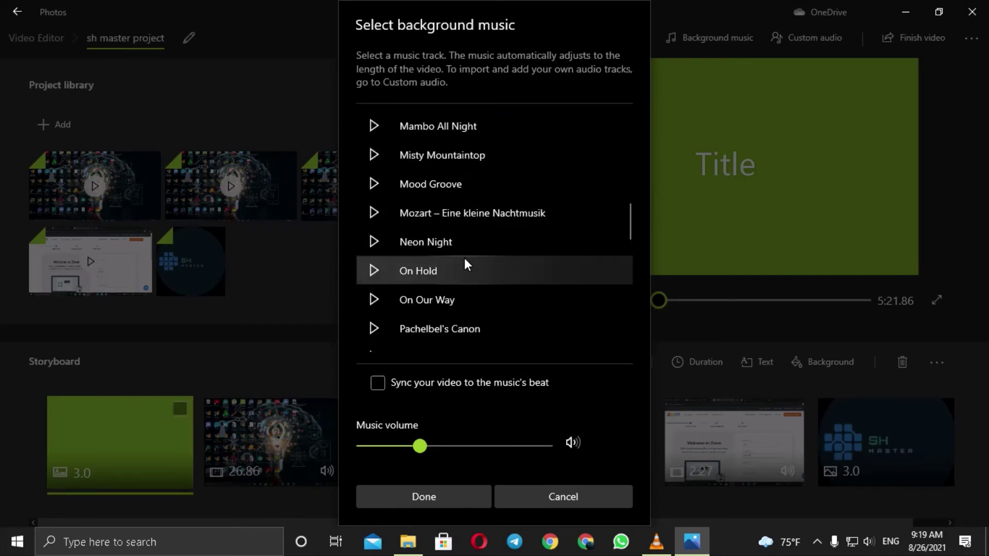
pyautogui.click(383, 239)
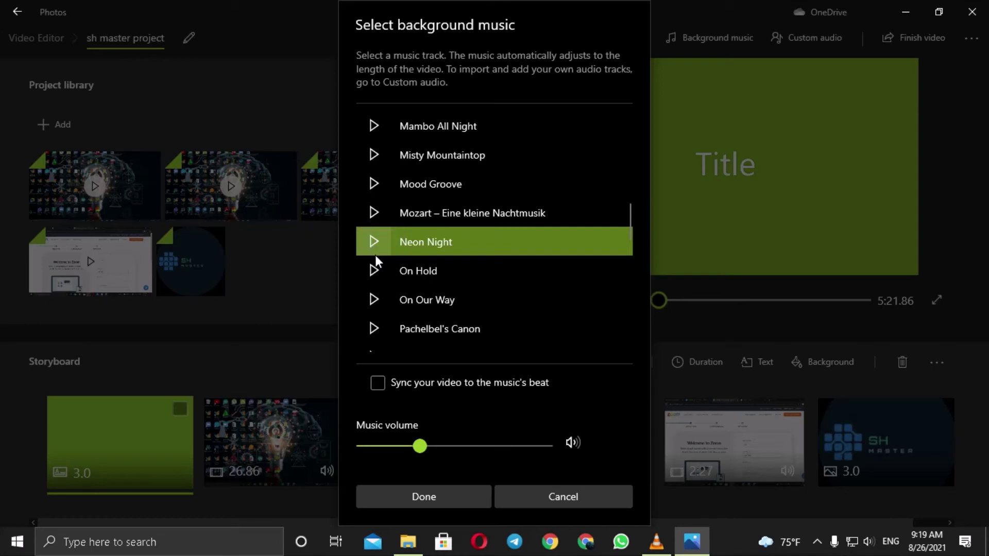
pyautogui.click(375, 305)
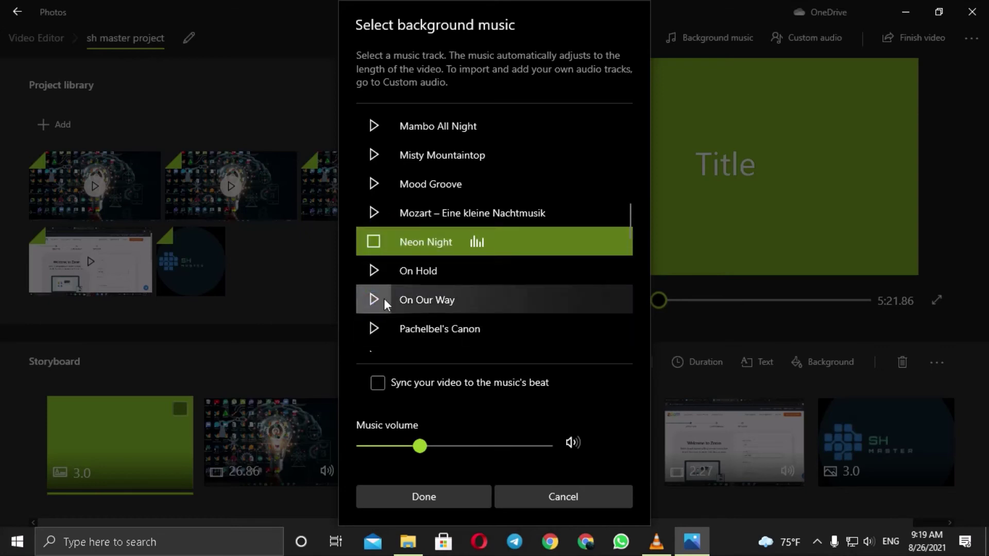
pyautogui.click(384, 298)
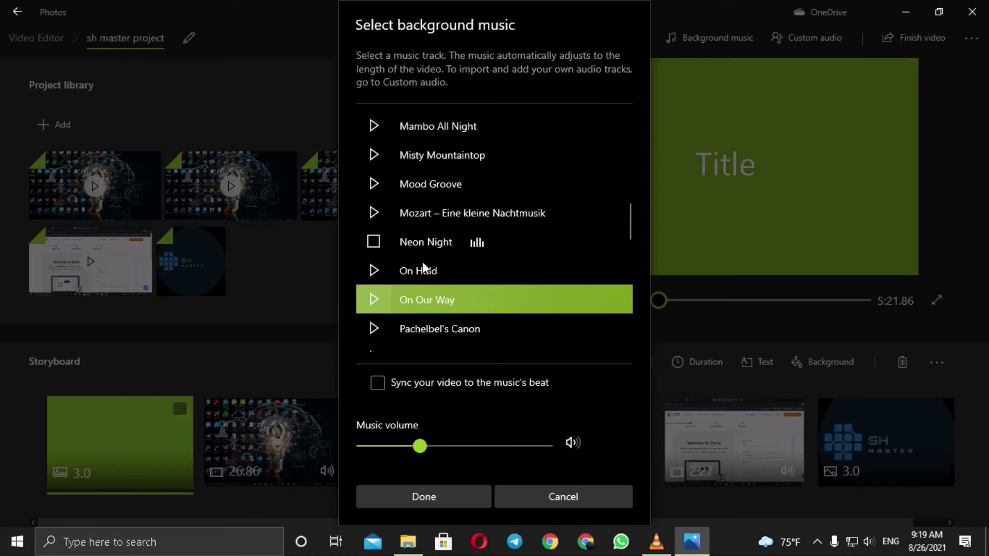
# Lower the background music volume to about a quarter of its range and preview Let's Go and Magic Dance.
pyautogui.scroll(1, 403, 440)
pyautogui.scroll(1, 404, 440)
pyautogui.click(403, 446)
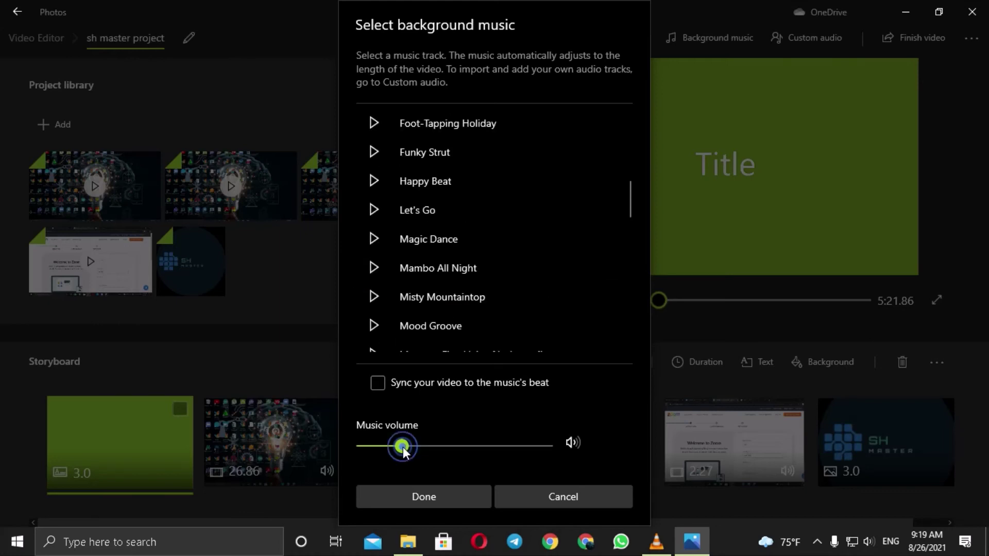
pyautogui.click(375, 218)
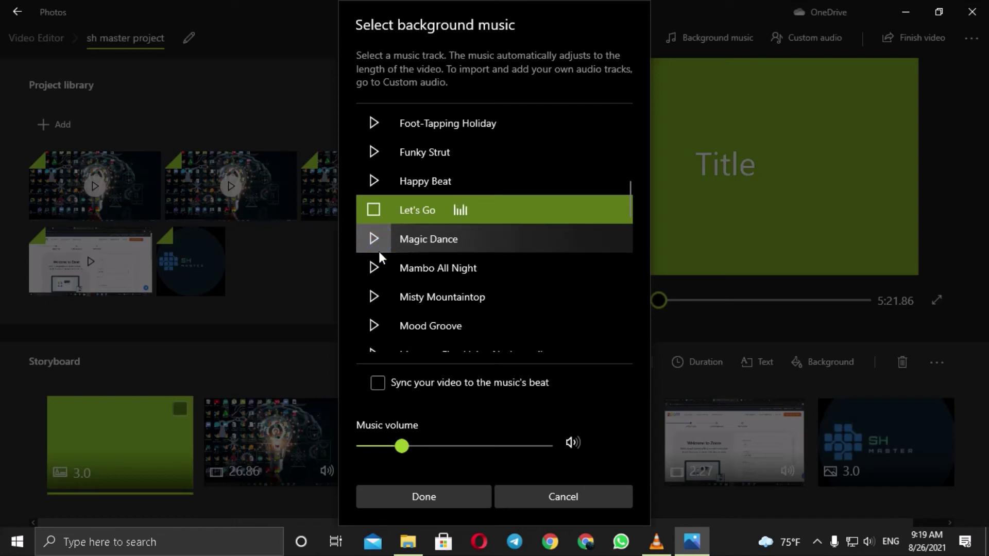
pyautogui.click(379, 252)
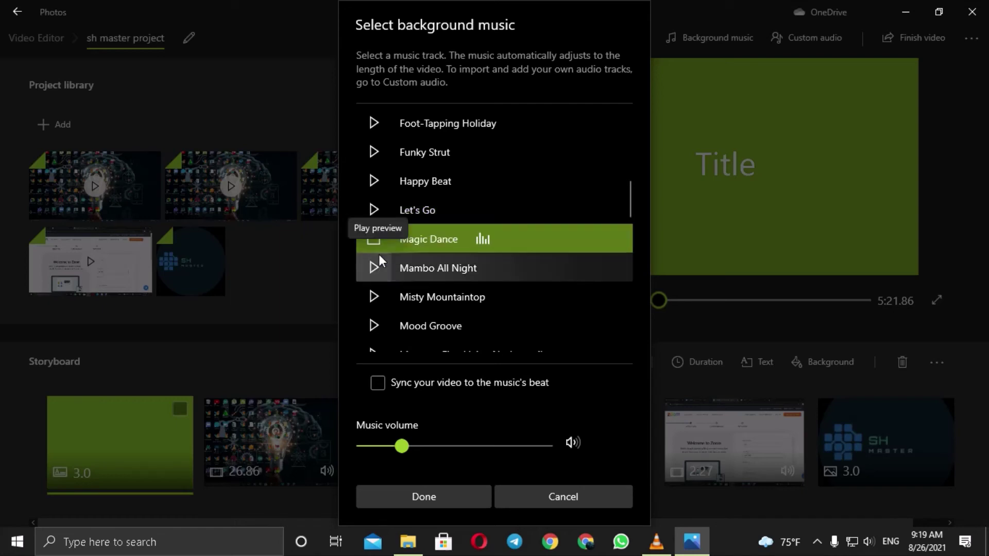
# Choose On Our Way as the background track and apply the music settings.
pyautogui.scroll(-3, 391, 293)
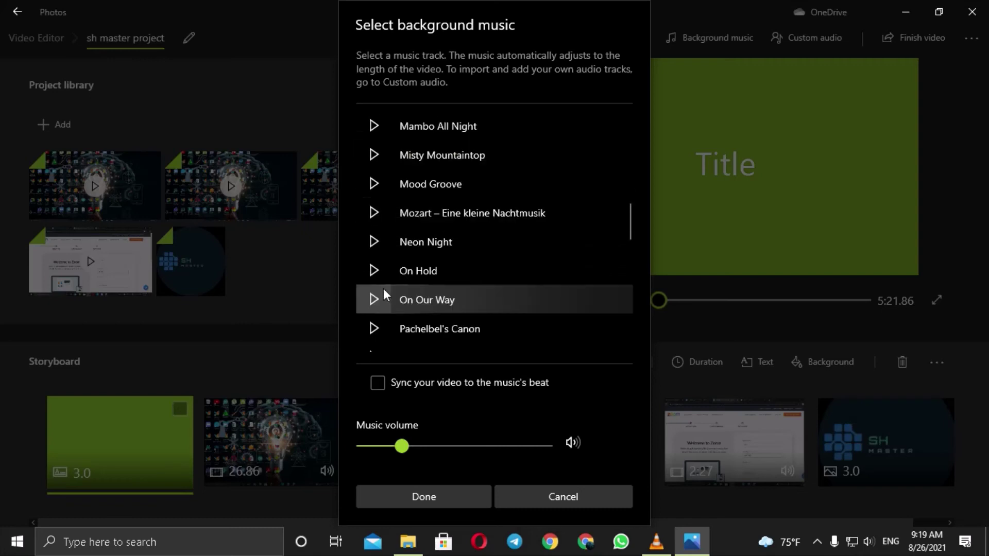
pyautogui.click(381, 298)
pyautogui.click(444, 496)
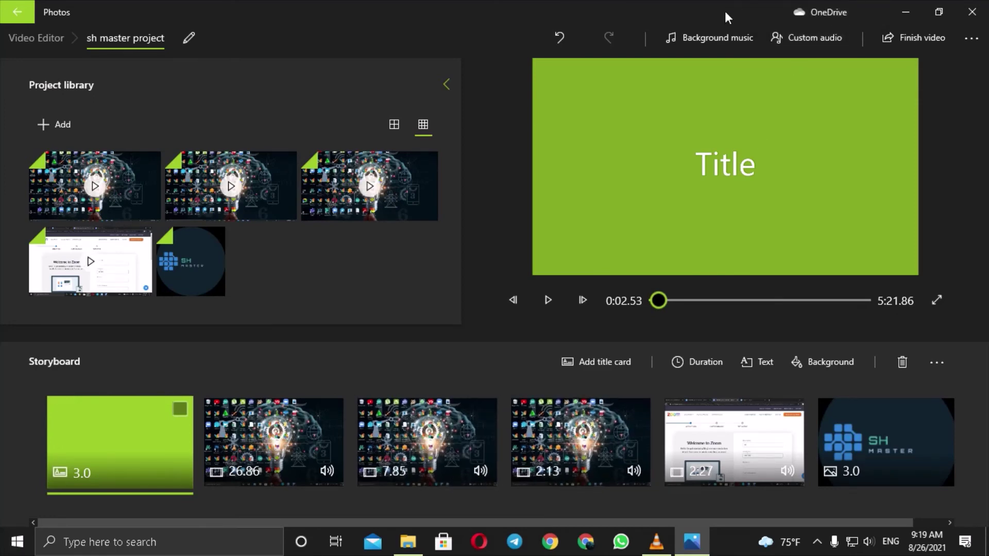
# View the custom audio page and the project's additional options, leaving both without making changes.
pyautogui.click(804, 51)
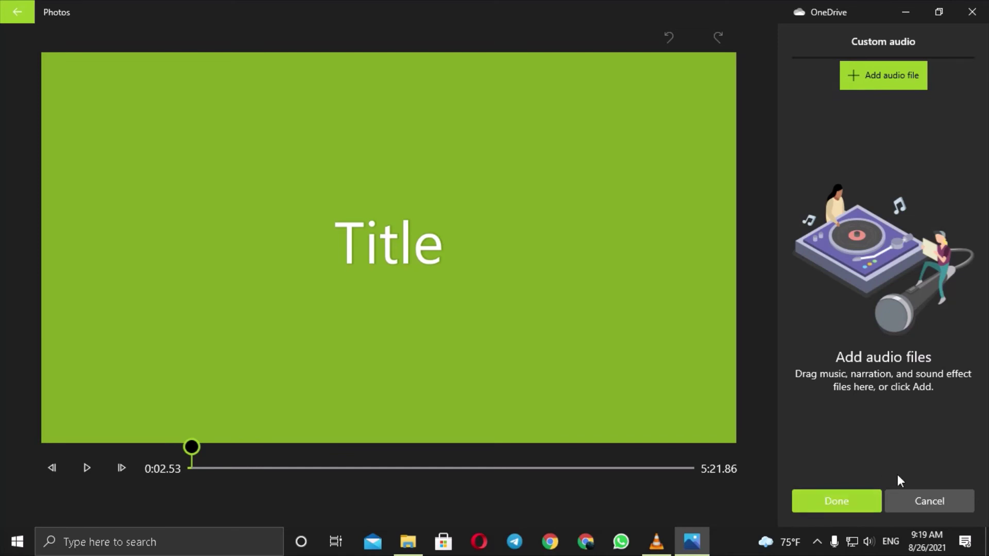
pyautogui.click(928, 507)
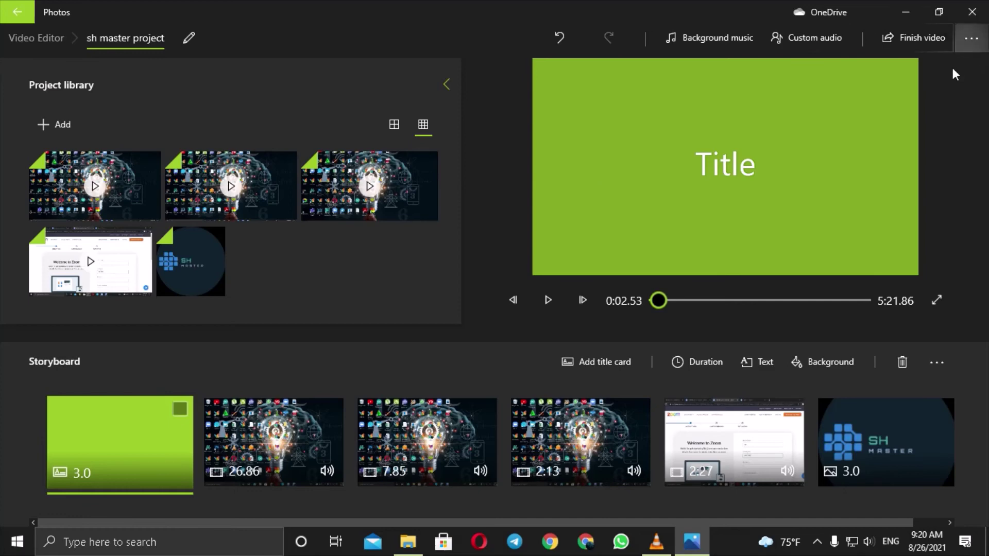
pyautogui.click(971, 38)
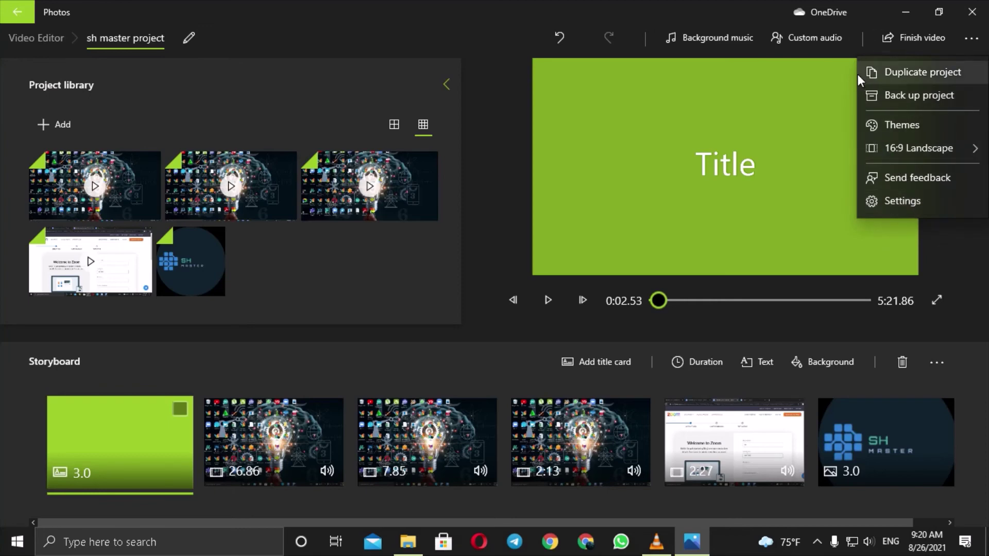
pyautogui.click(466, 265)
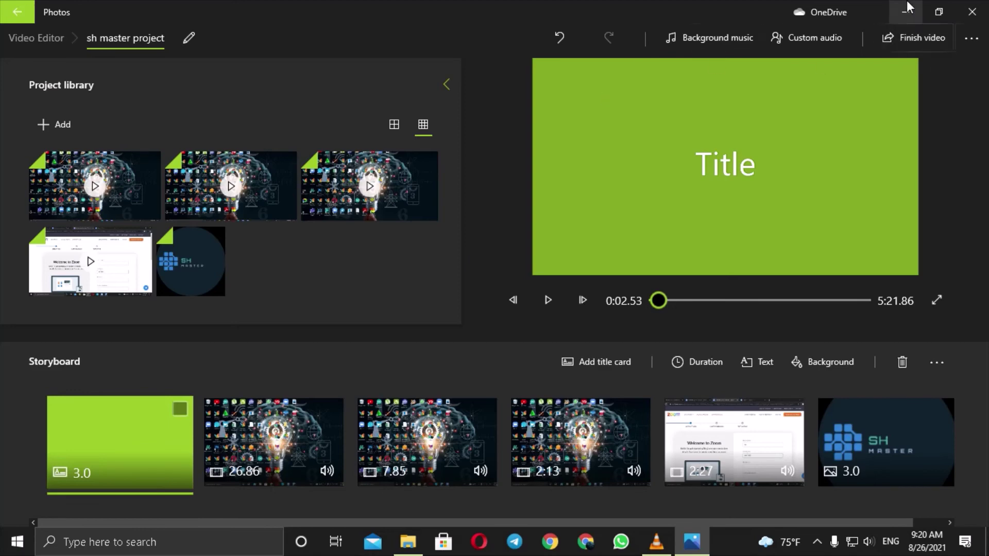
# Finish the video with High 1080p (recommended) quality and proceed to choosing where to save it.
pyautogui.click(899, 37)
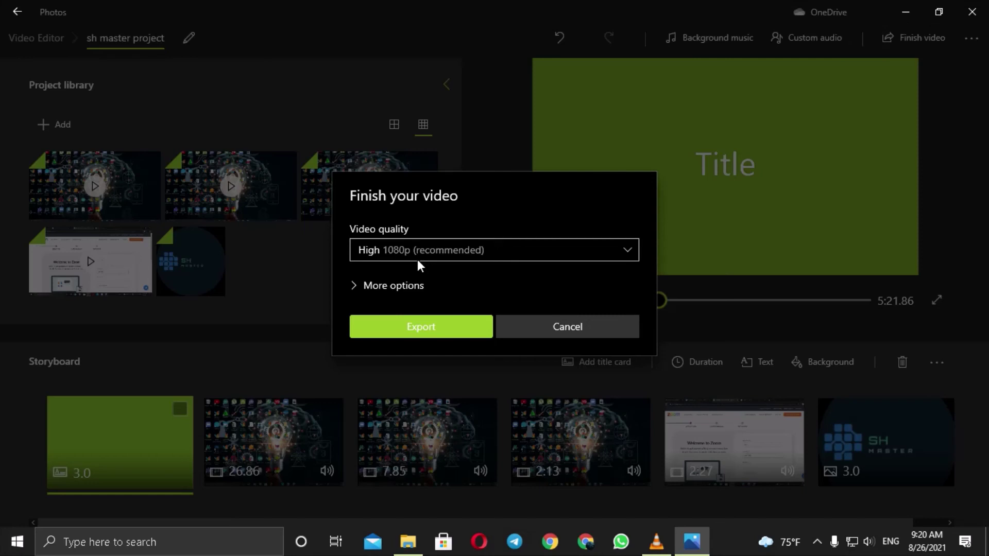
pyautogui.click(385, 248)
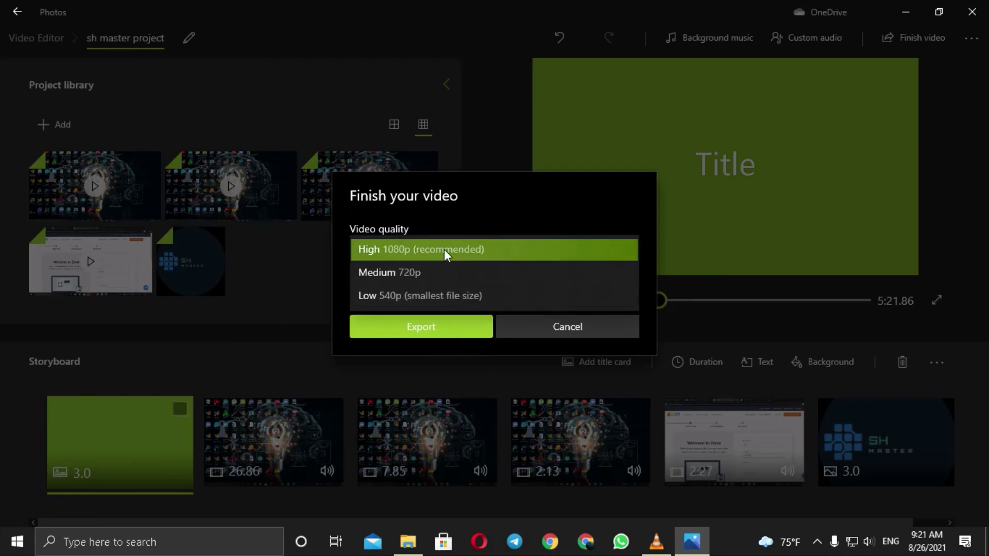
pyautogui.click(443, 333)
pyautogui.click(428, 323)
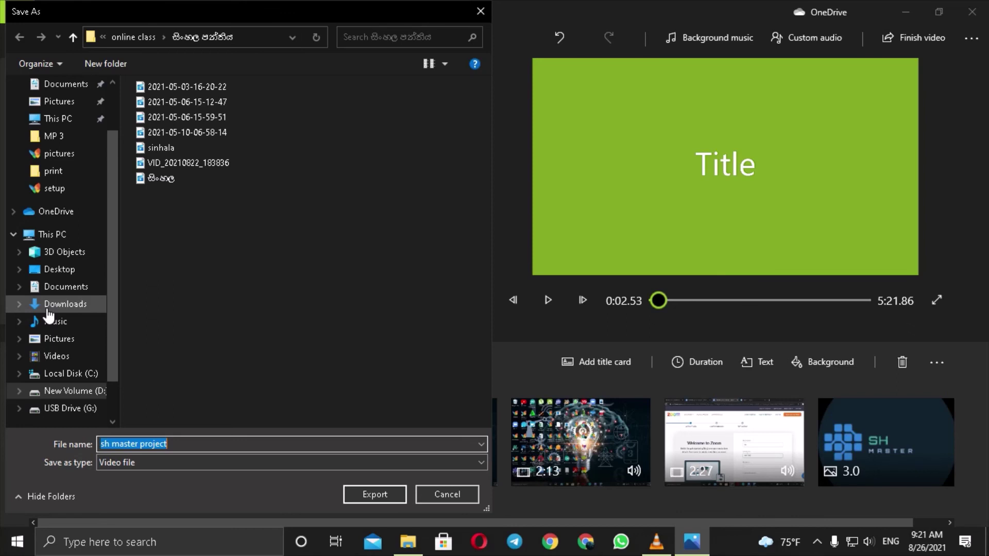
# Start exporting the video to New Volume (D:) under the name "sh master project" and cancel the running export.
pyautogui.click(53, 271)
pyautogui.click(52, 235)
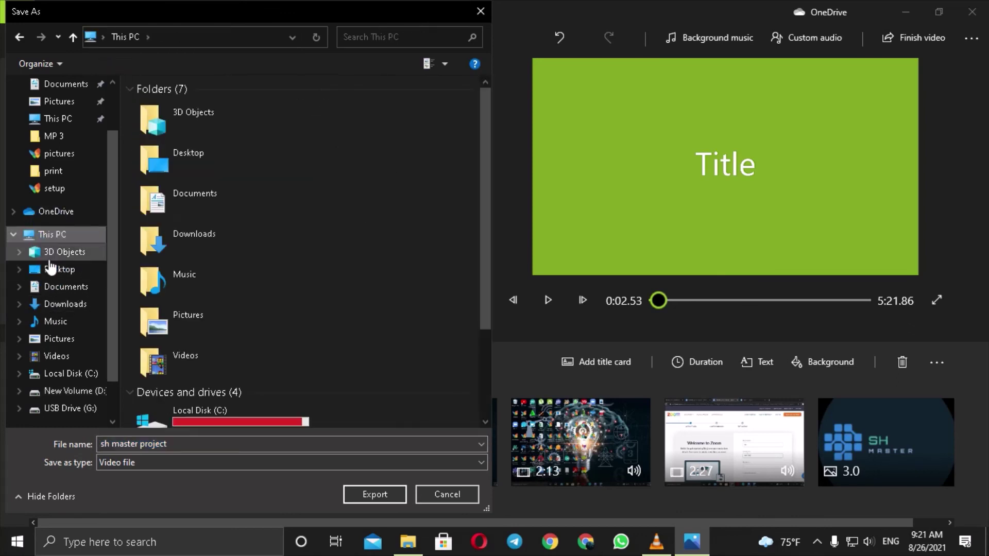
pyautogui.click(49, 270)
pyautogui.click(56, 189)
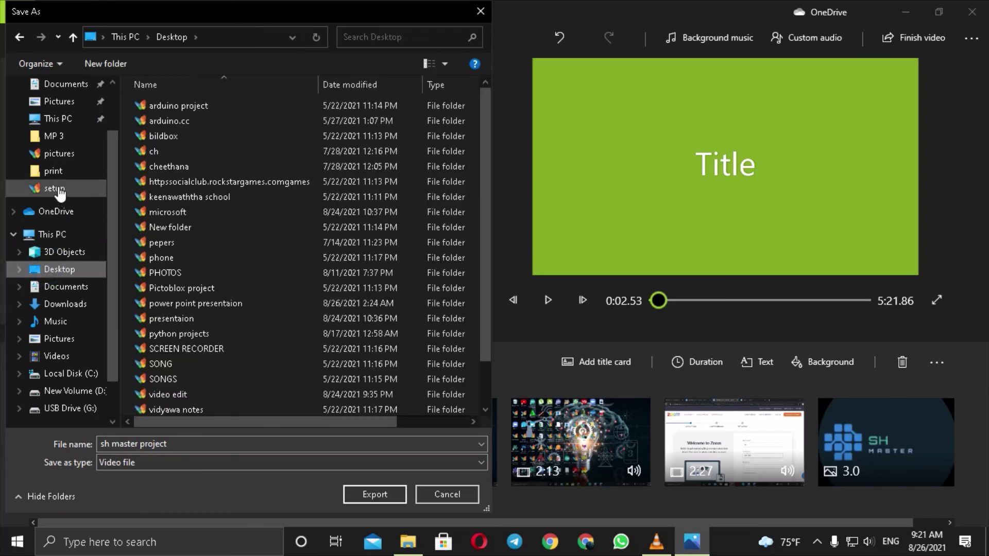
pyautogui.click(49, 392)
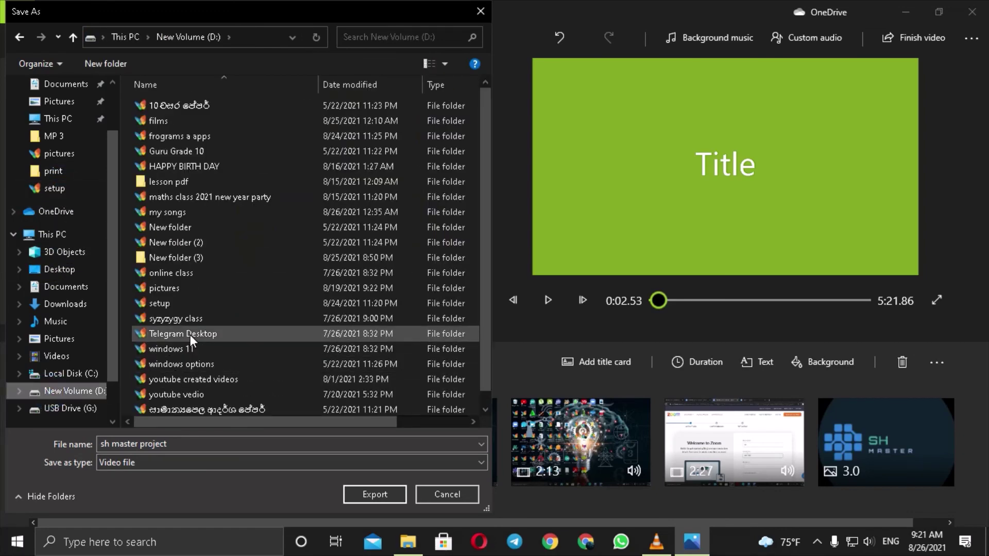
pyautogui.click(177, 444)
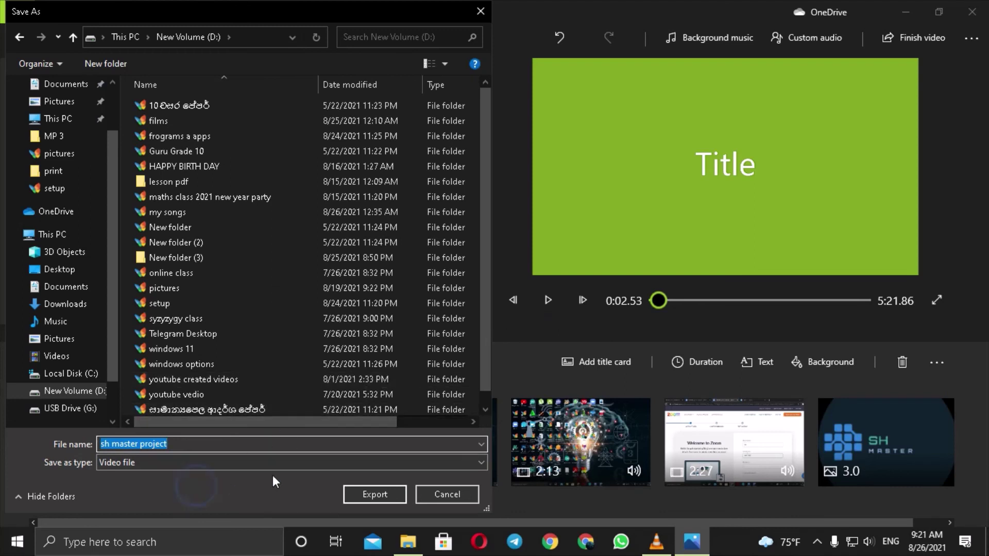
pyautogui.click(359, 498)
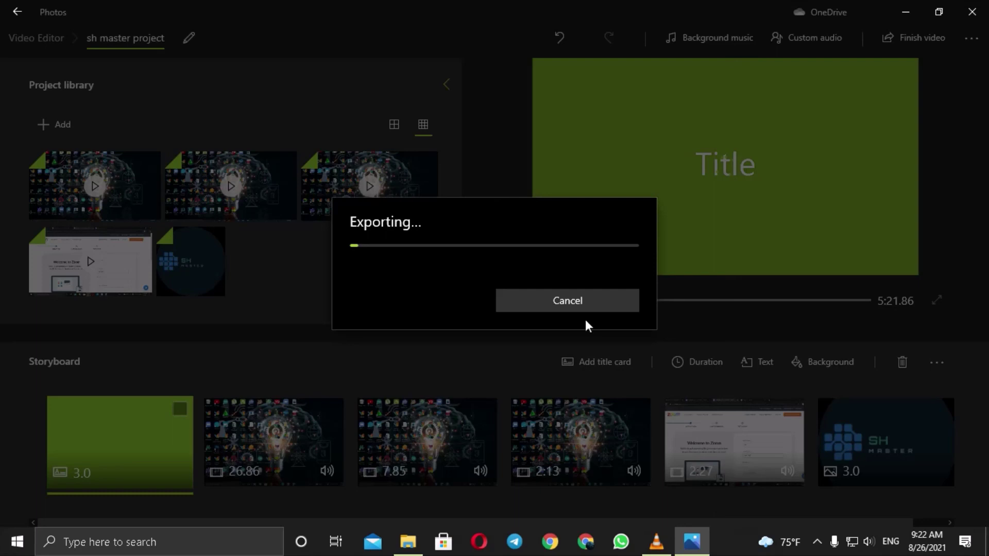
pyautogui.press('Escape')
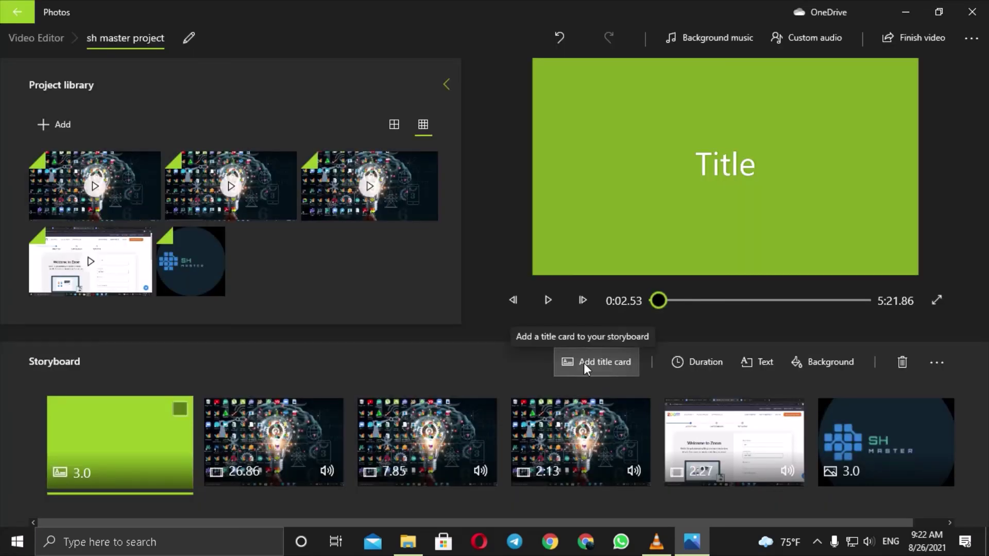